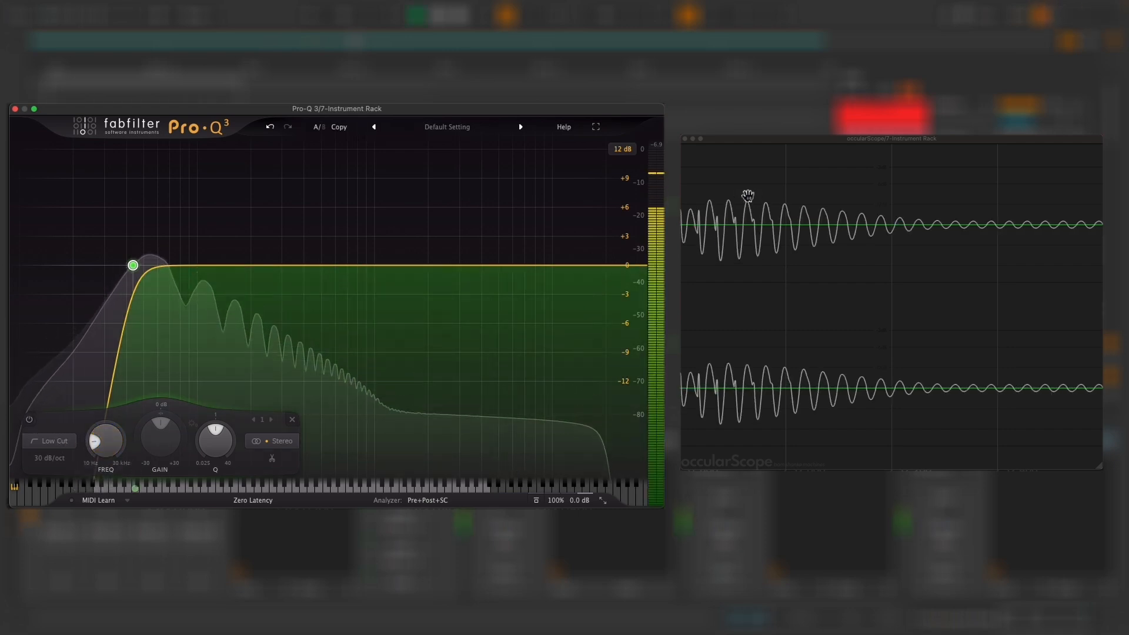
Step: Compare the bass waveform with the low-cut band bypassed and enabled in Zero Latency mode
{"action": "left_click", "coordinate": [30, 421]}
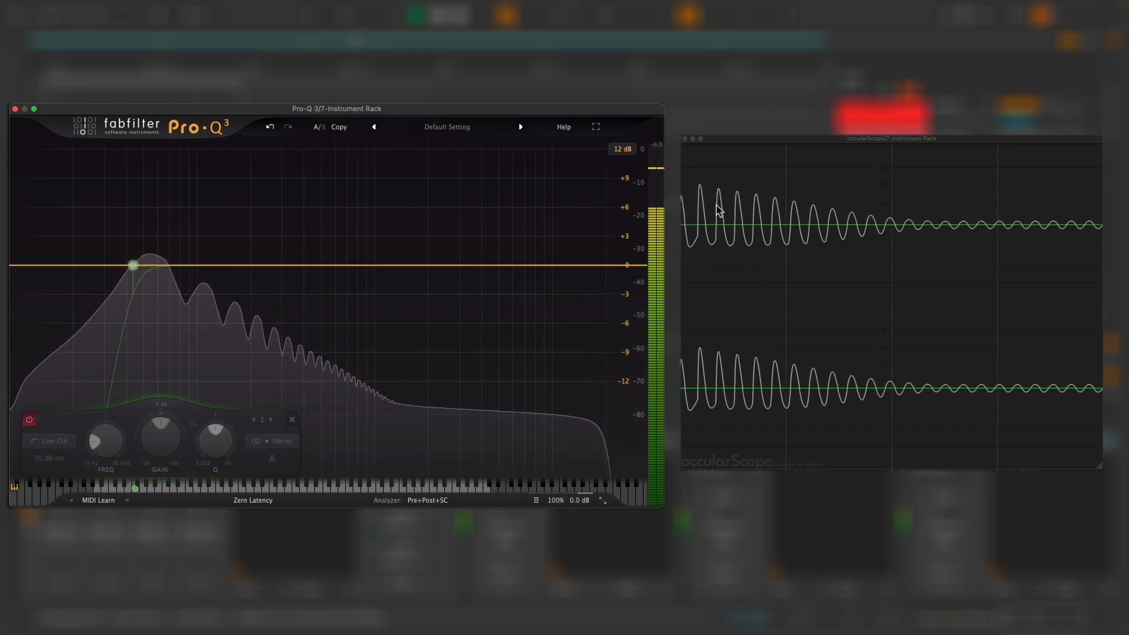
{"action": "left_click", "coordinate": [30, 421]}
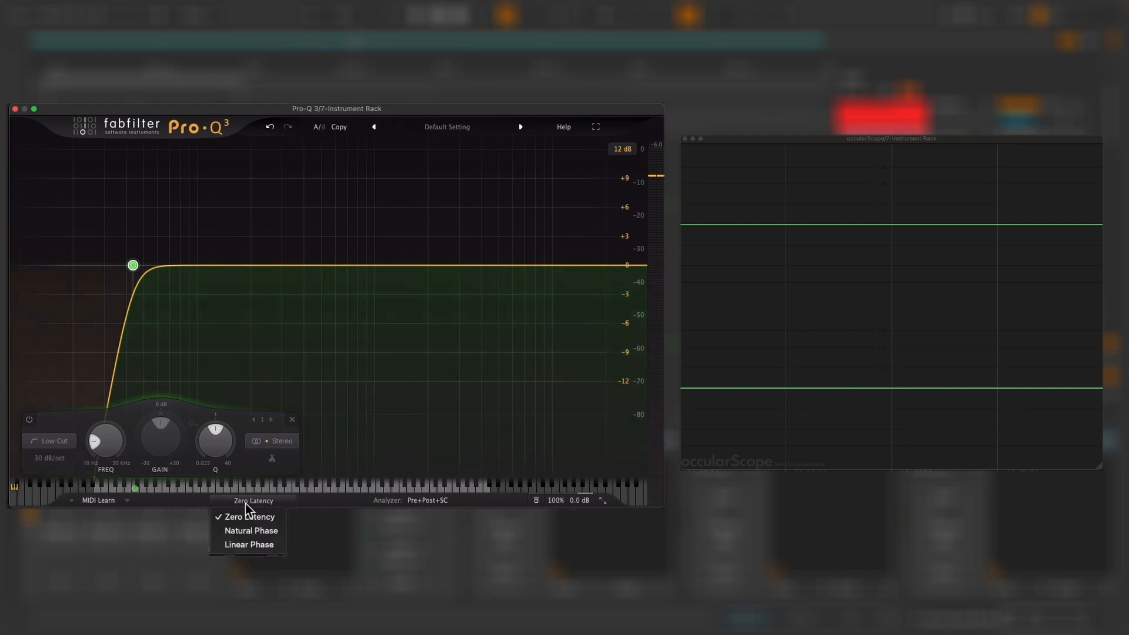
Step: Switch the EQ to Linear Phase and play the bass while bypassing and re-enabling the low-cut band
{"action": "left_click", "coordinate": [249, 547]}
{"action": "key", "text": "space"}
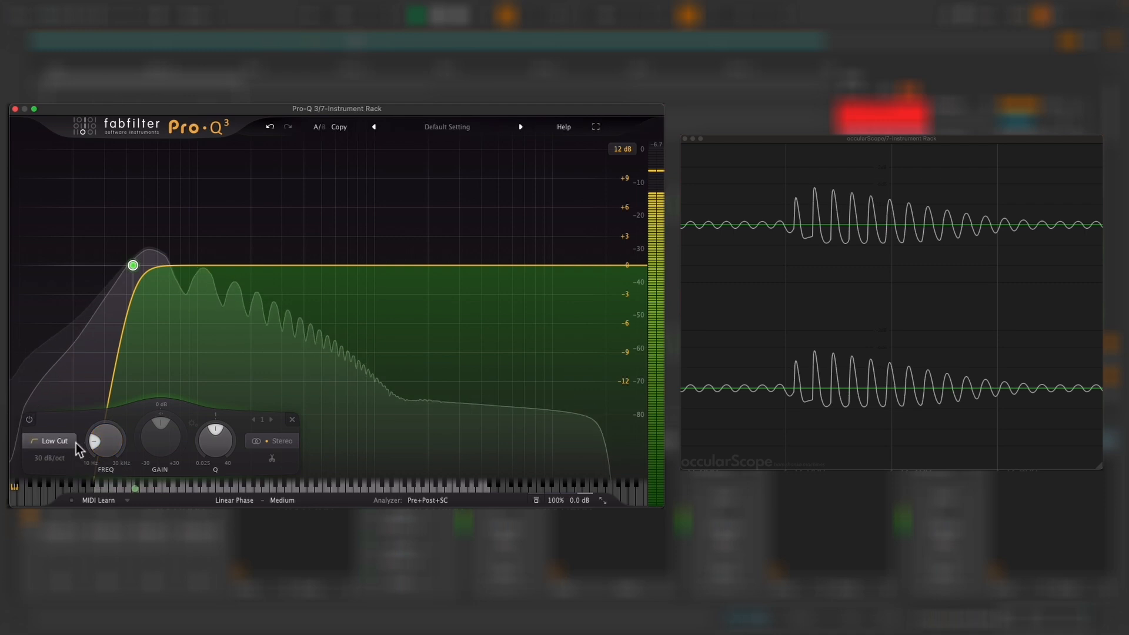
{"action": "left_click", "coordinate": [30, 420]}
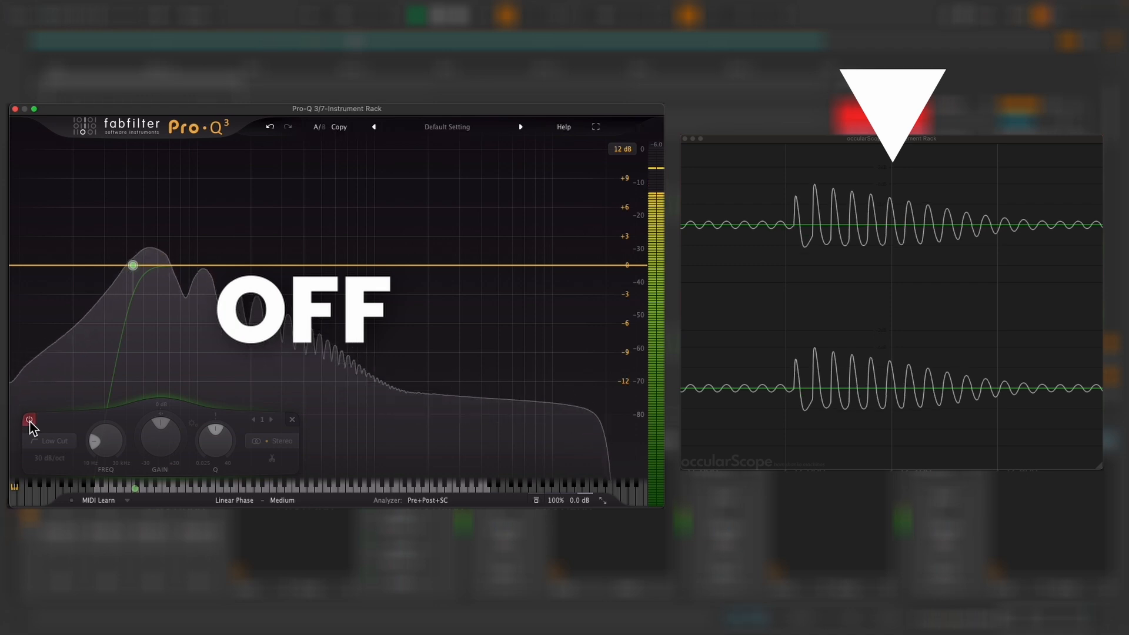
{"action": "left_click", "coordinate": [29, 420]}
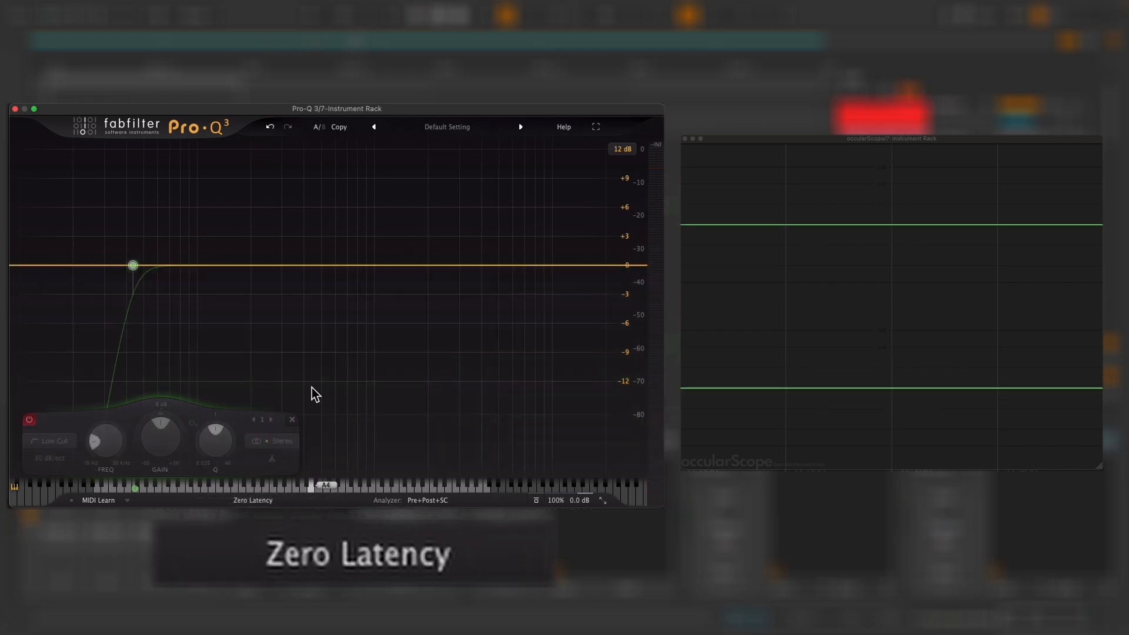
Step: Play the bass and compare the waveform with the low-cut band off and on, in Zero Latency and in Linear Phase
{"action": "key", "text": "space"}
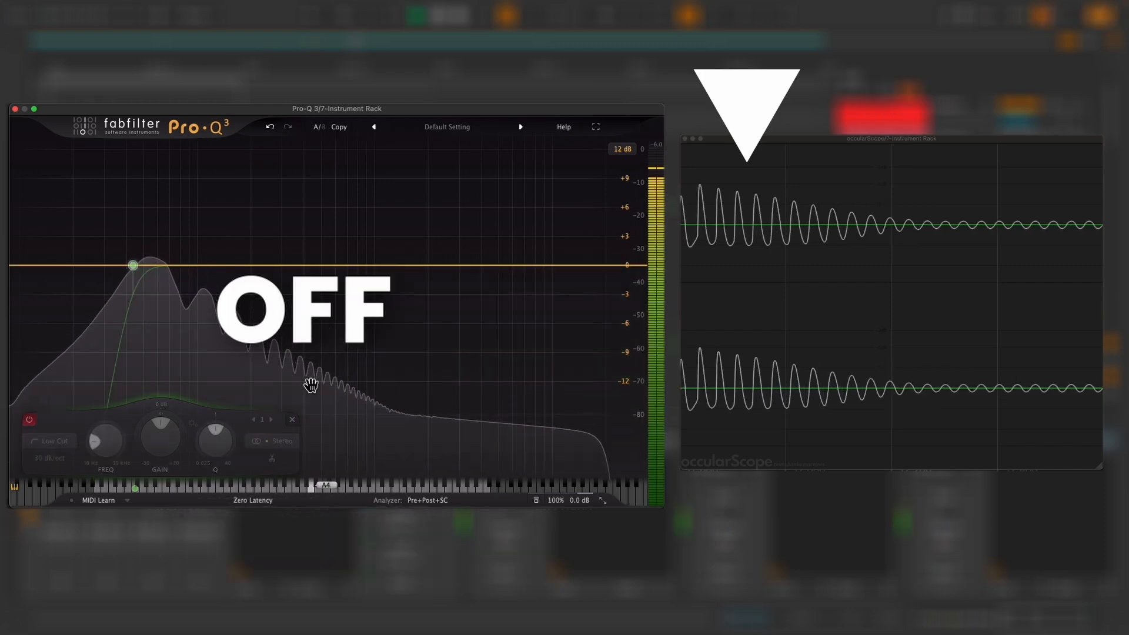
{"action": "left_click", "coordinate": [29, 419]}
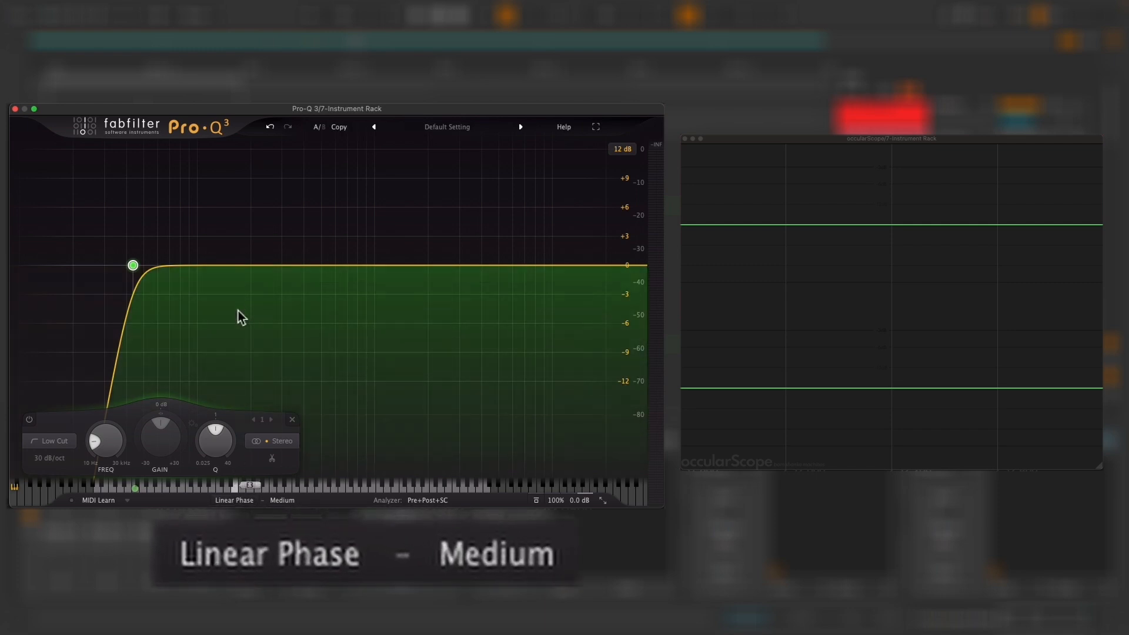
{"action": "key", "text": "space"}
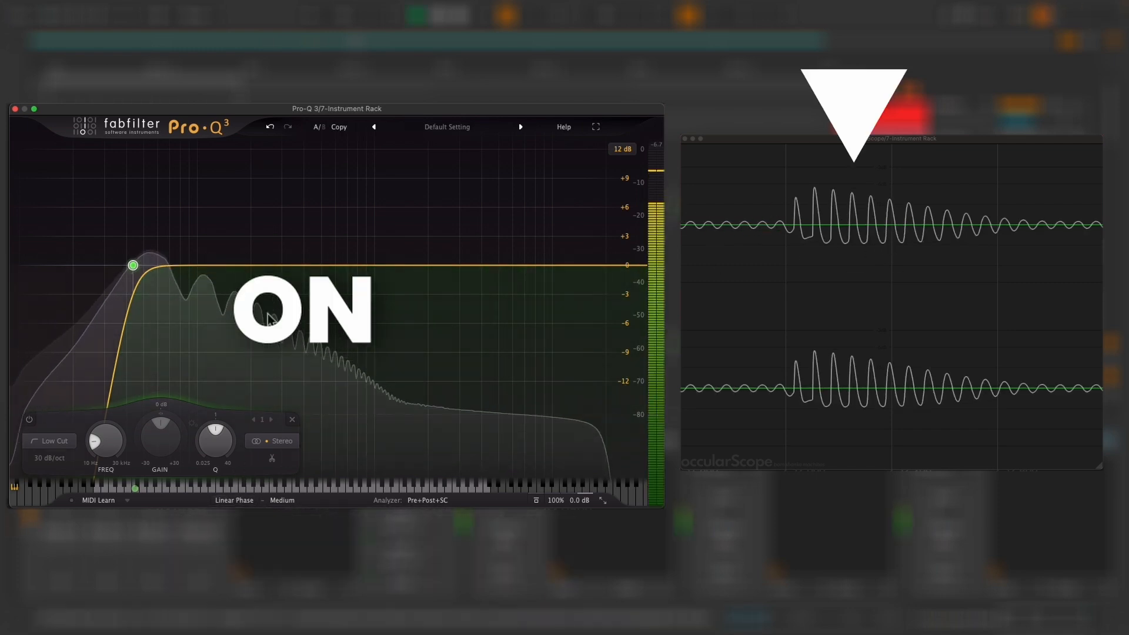
{"action": "left_click", "coordinate": [30, 420]}
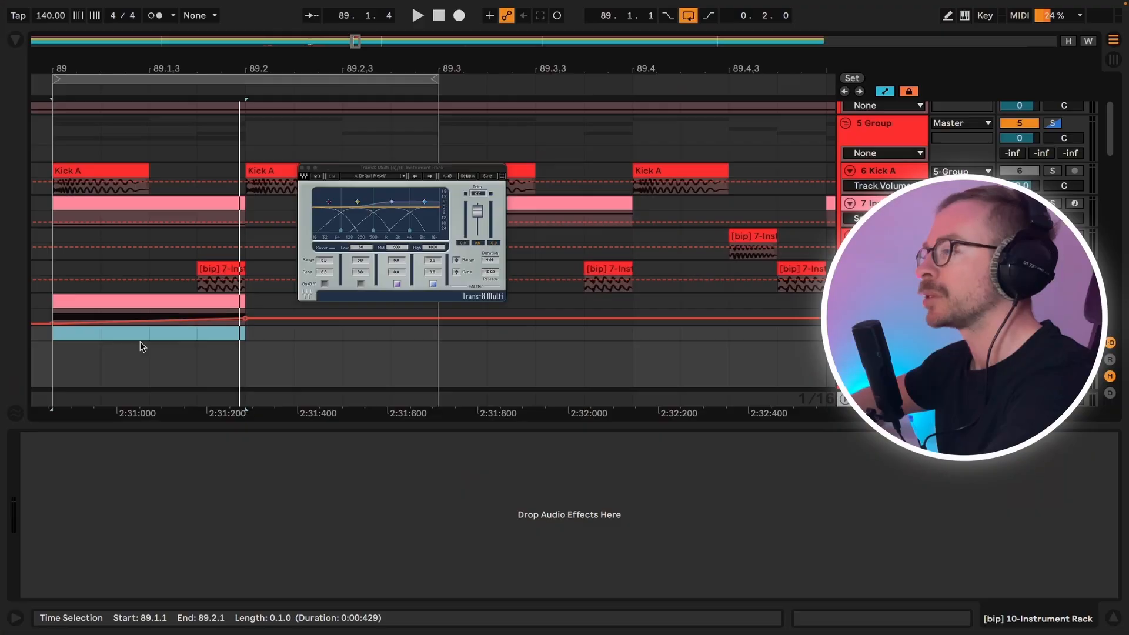
Step: Render the 10 Instrument part to an audio clip spanning 89.1.1 to 89.3.1 and select its tail from 89.2.1
{"action": "key", "text": "ctrl+j"}
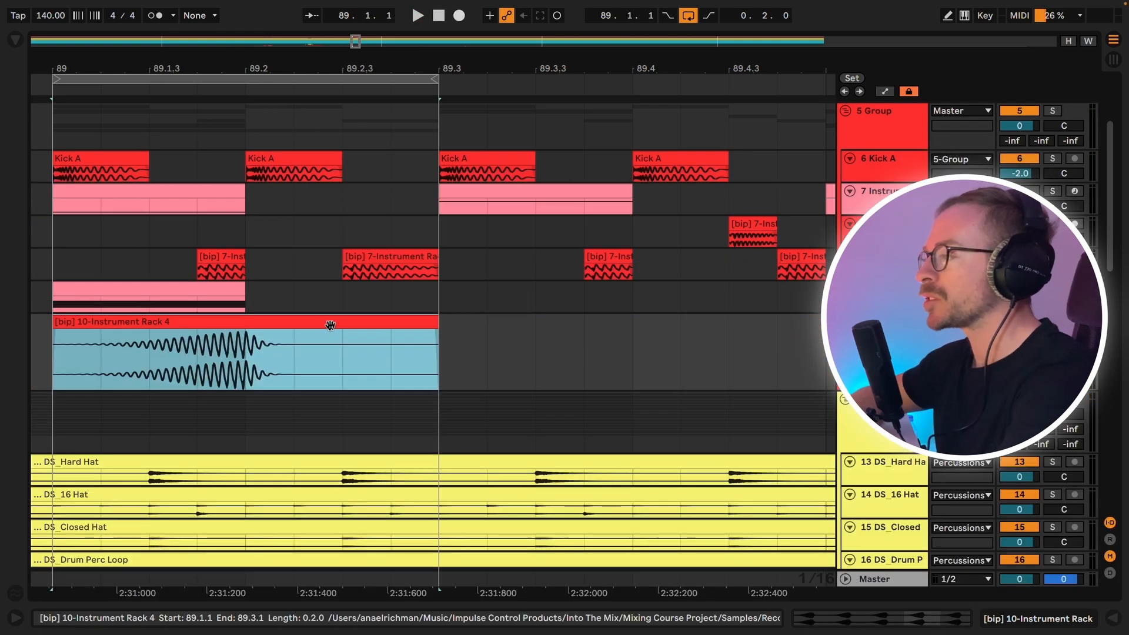
{"action": "left_click", "coordinate": [277, 334]}
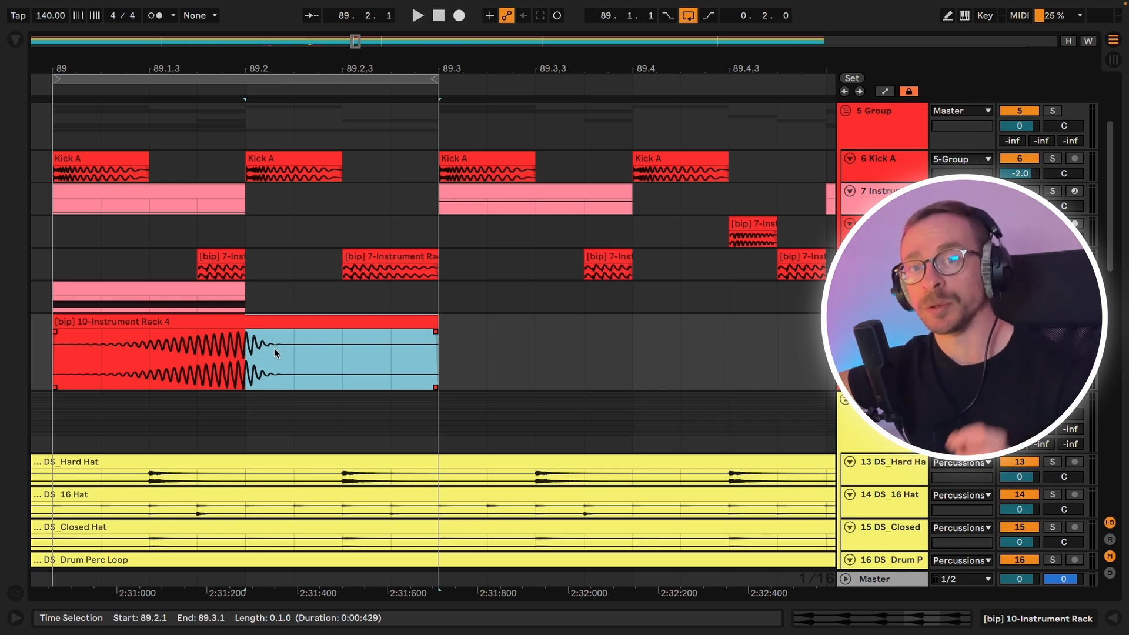
Step: Mark the rendered clip's tail from 89.2.1 to 89.2.2 and the matching stretch of the second Kick A clip
{"action": "left_click", "coordinate": [249, 346]}
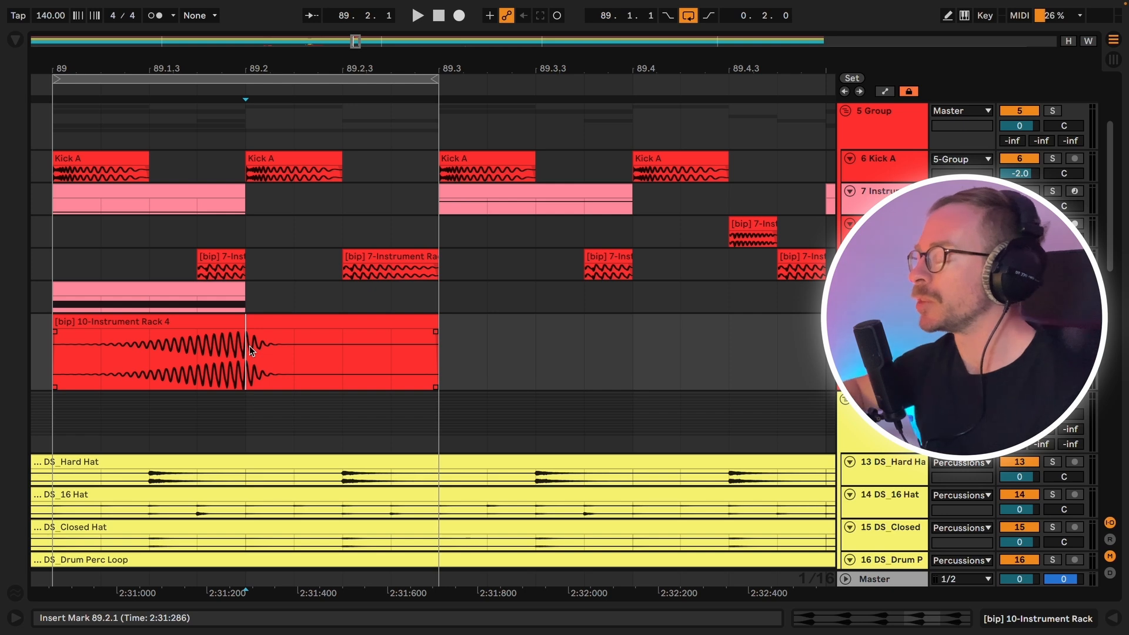
{"action": "left_click_drag", "start_coordinate": [249, 346], "coordinate": [305, 347]}
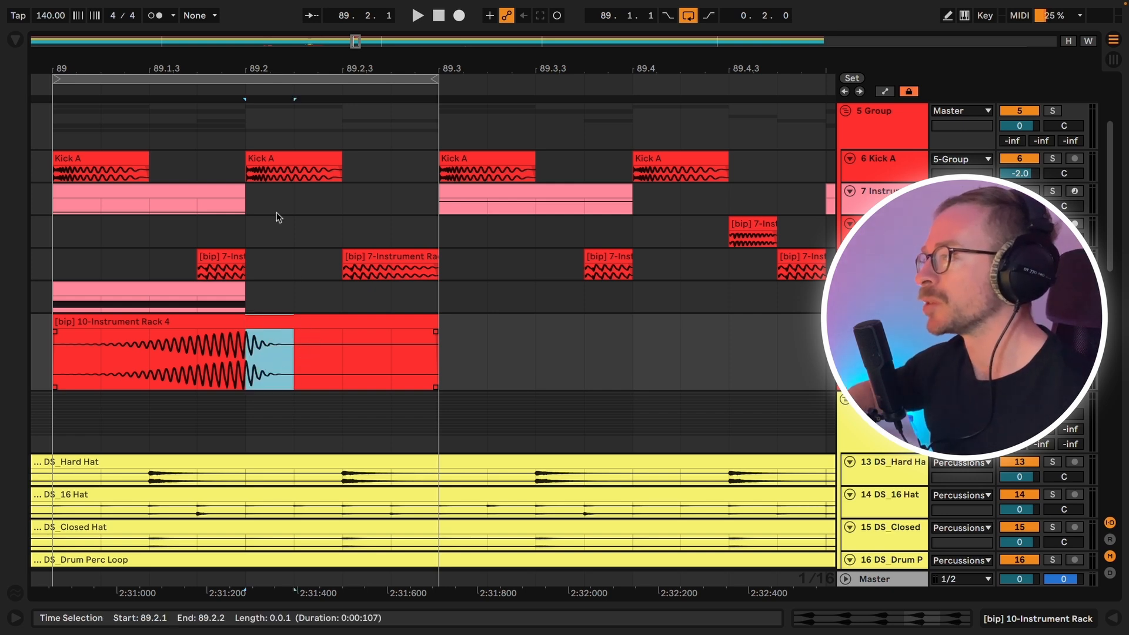
{"action": "left_click_drag", "start_coordinate": [249, 173], "coordinate": [294, 172]}
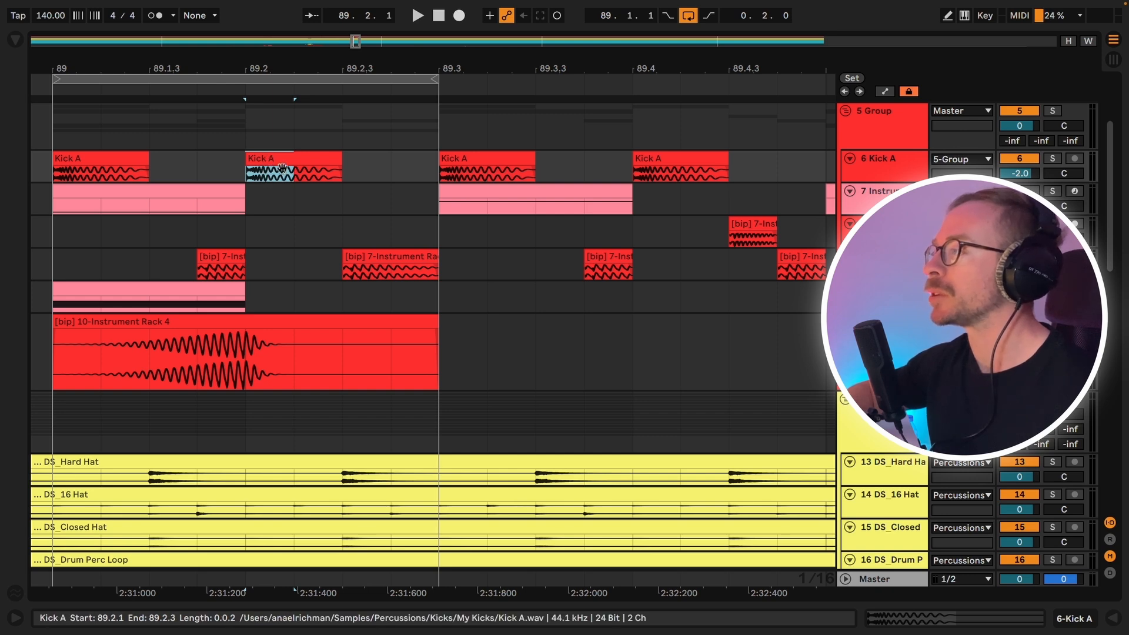
Step: Show the occularScope window on the 5 Group track and move it clear of the rendered clip and the second kick
{"action": "scroll", "coordinate": [572, 198], "scroll_direction": "up", "scroll_amount": 1}
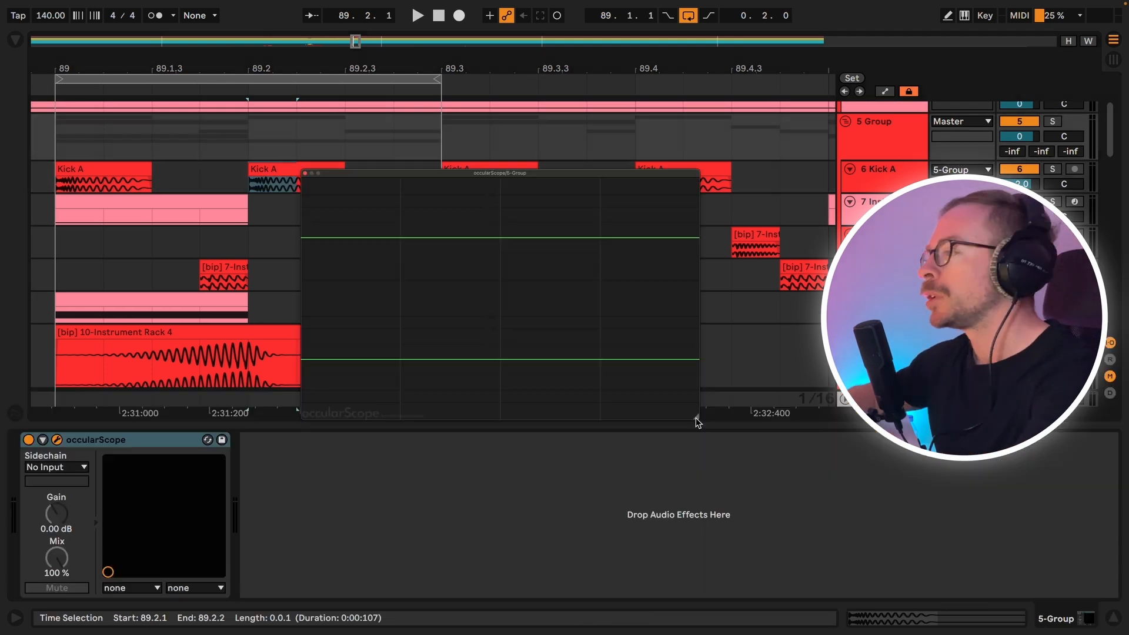
{"action": "key", "text": "alt+super+l"}
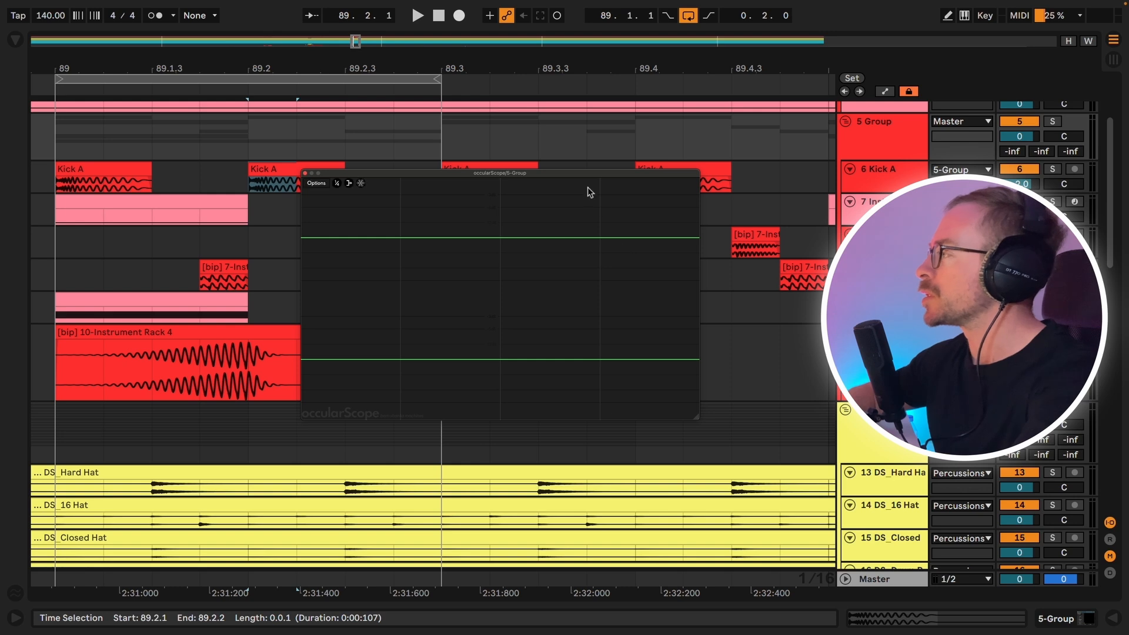
{"action": "left_click_drag", "start_coordinate": [585, 176], "coordinate": [726, 156]}
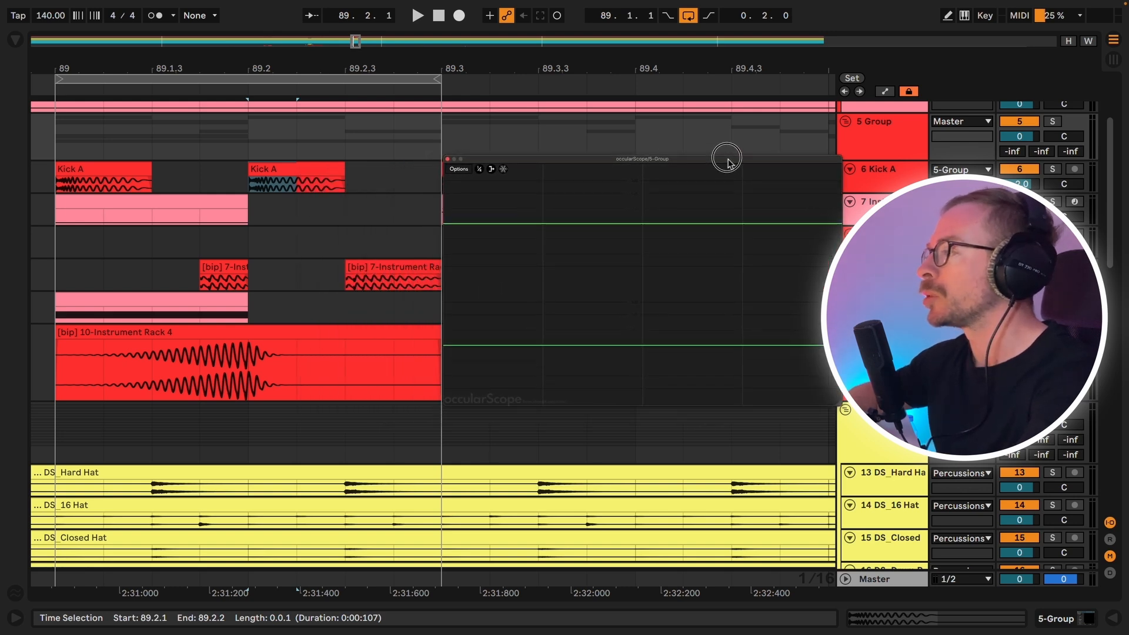
Step: Play the loop from 89.2.1 and toggle the rendered track's solo alongside Kick A to compare the combined waveform in occularScope
{"action": "left_click_drag", "start_coordinate": [249, 364], "coordinate": [344, 366]}
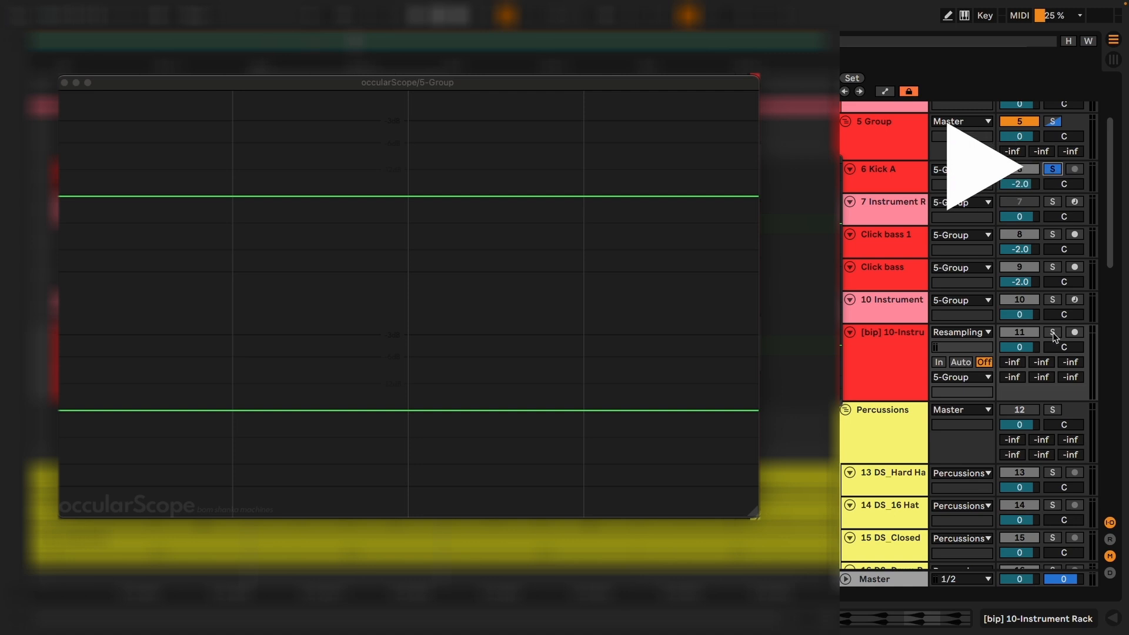
{"action": "left_click", "coordinate": [1053, 332]}
{"action": "key", "text": "space"}
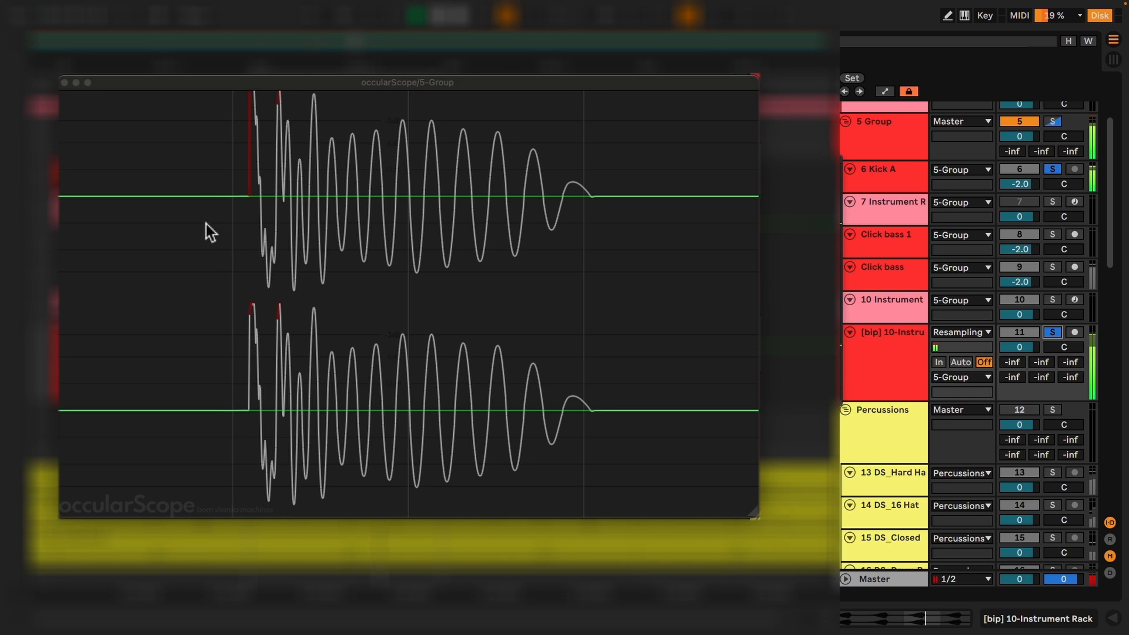
{"action": "left_click", "coordinate": [278, 499]}
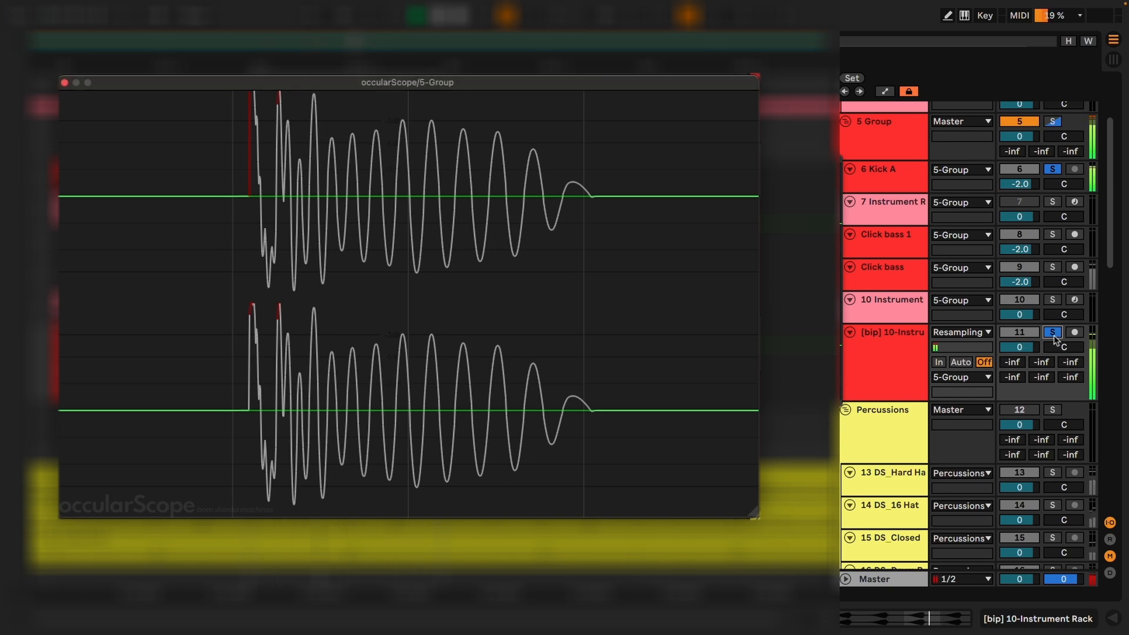
{"action": "left_click", "coordinate": [1053, 335]}
{"action": "left_click", "coordinate": [1053, 334]}
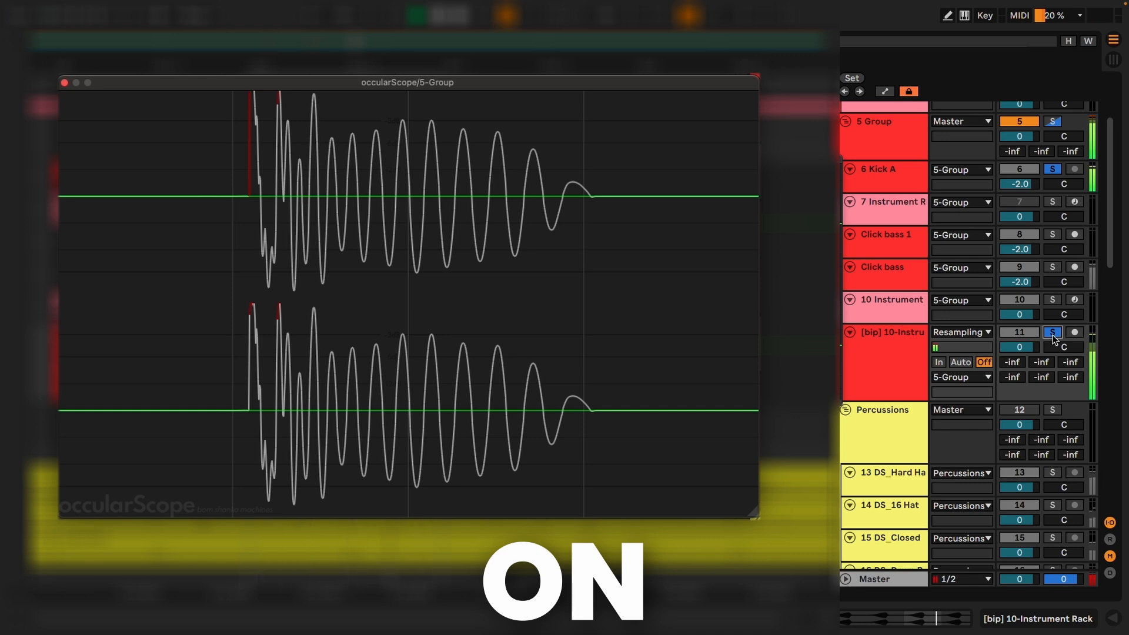
{"action": "left_click", "coordinate": [1053, 334]}
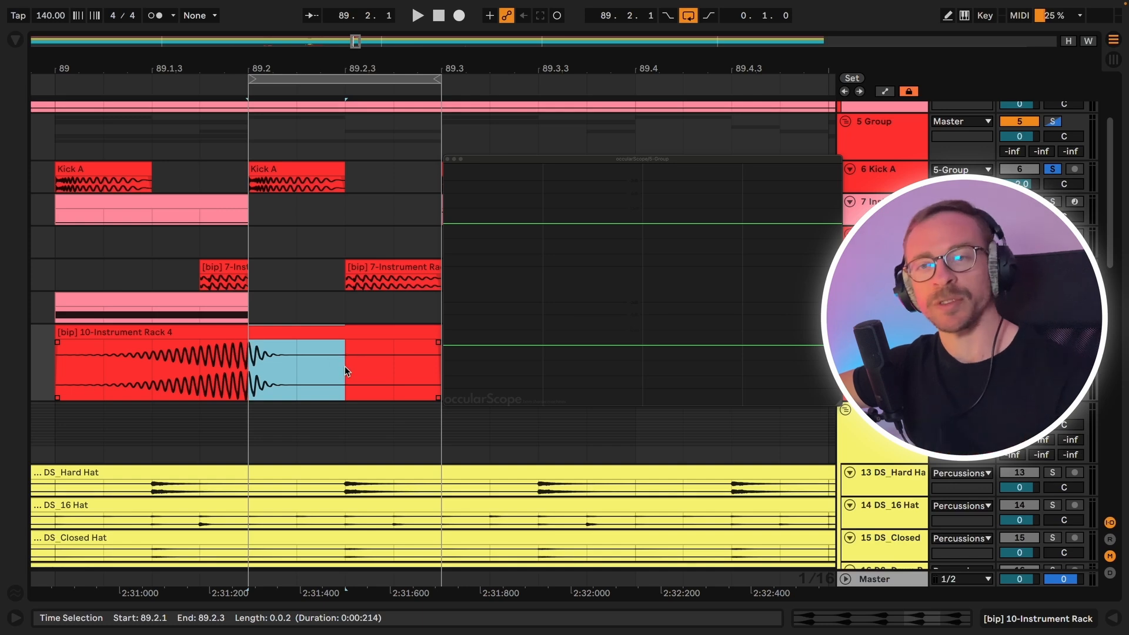
Step: Delete the rendered clip's tail so that it ends at 89.1.4, and give its start a fade-in
{"action": "left_click_drag", "start_coordinate": [347, 372], "coordinate": [440, 374]}
{"action": "key", "text": "Delete"}
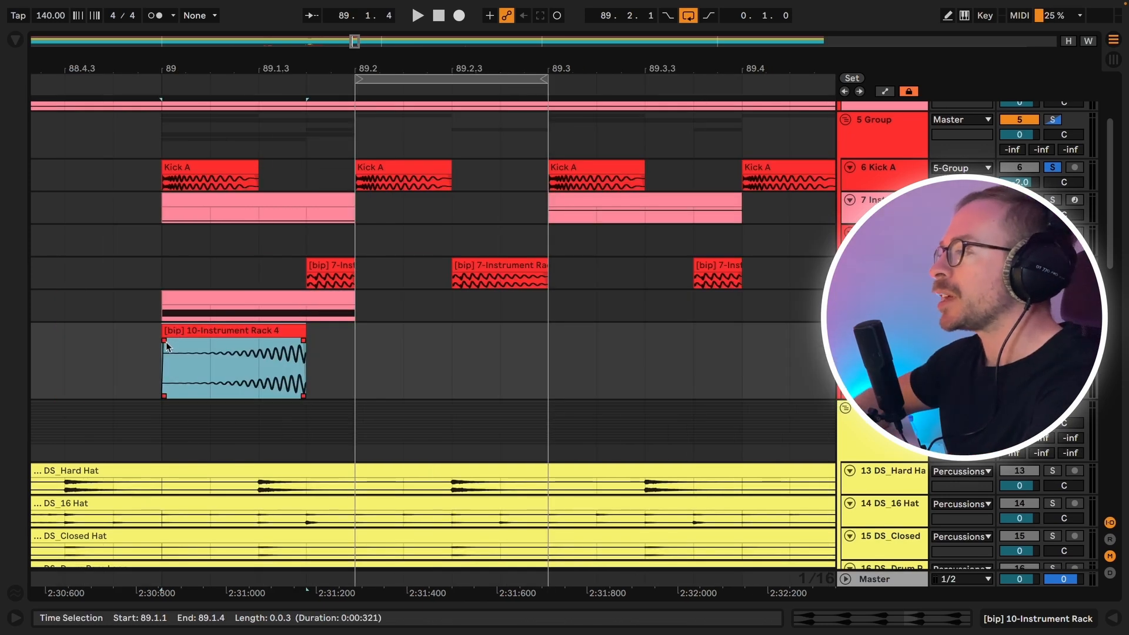
{"action": "left_click_drag", "start_coordinate": [167, 341], "coordinate": [226, 346]}
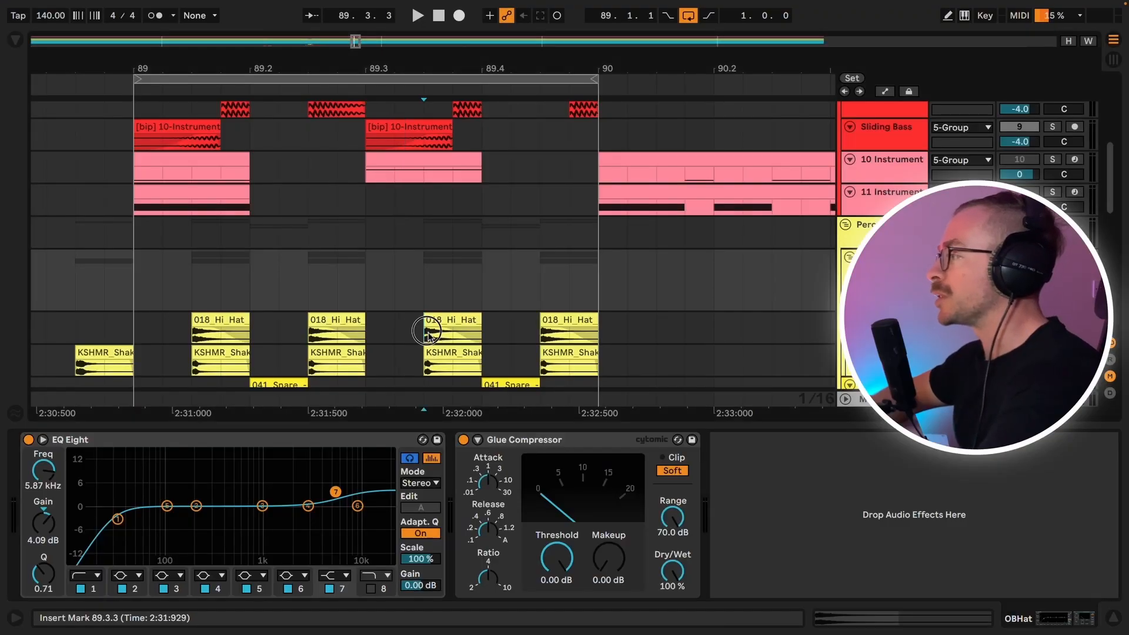
Step: Mark the start of the hi-hat clip at 89.3.3 and examine the Glue Compressor's release, ratio and threshold controls
{"action": "left_click_drag", "start_coordinate": [428, 334], "coordinate": [453, 354]}
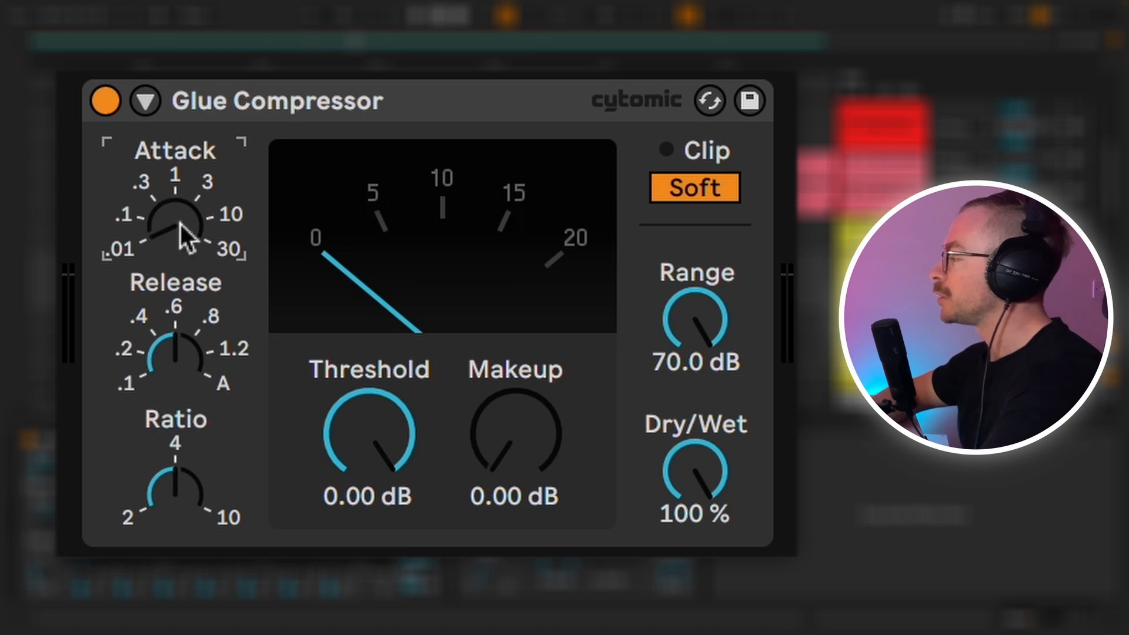
{"action": "left_click", "coordinate": [188, 349]}
{"action": "left_click", "coordinate": [185, 503]}
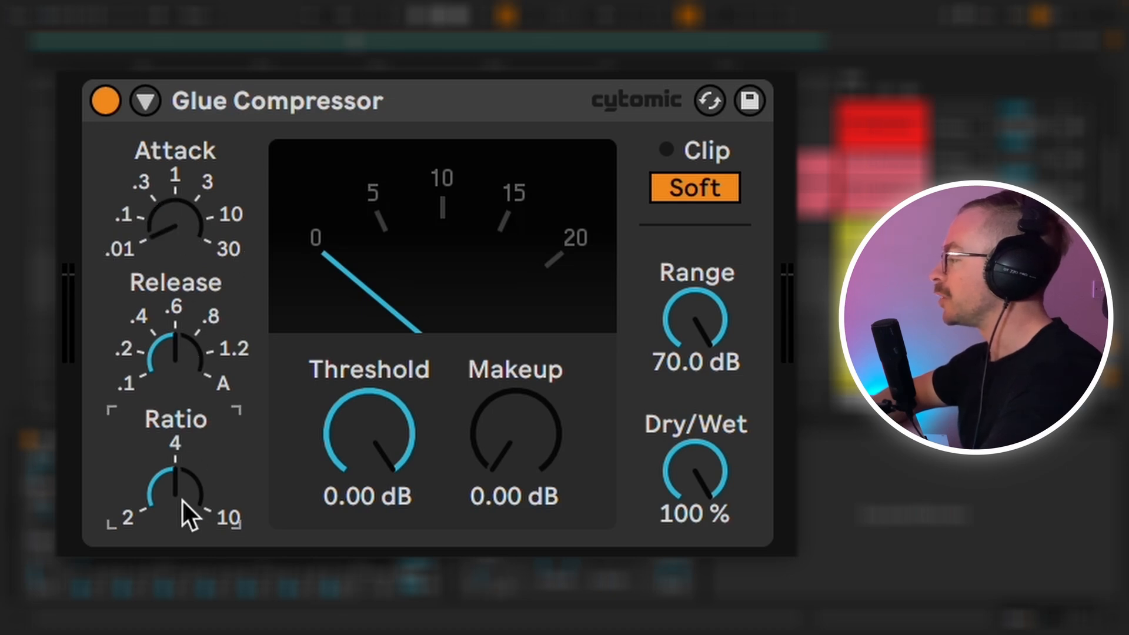
{"action": "left_click", "coordinate": [395, 452]}
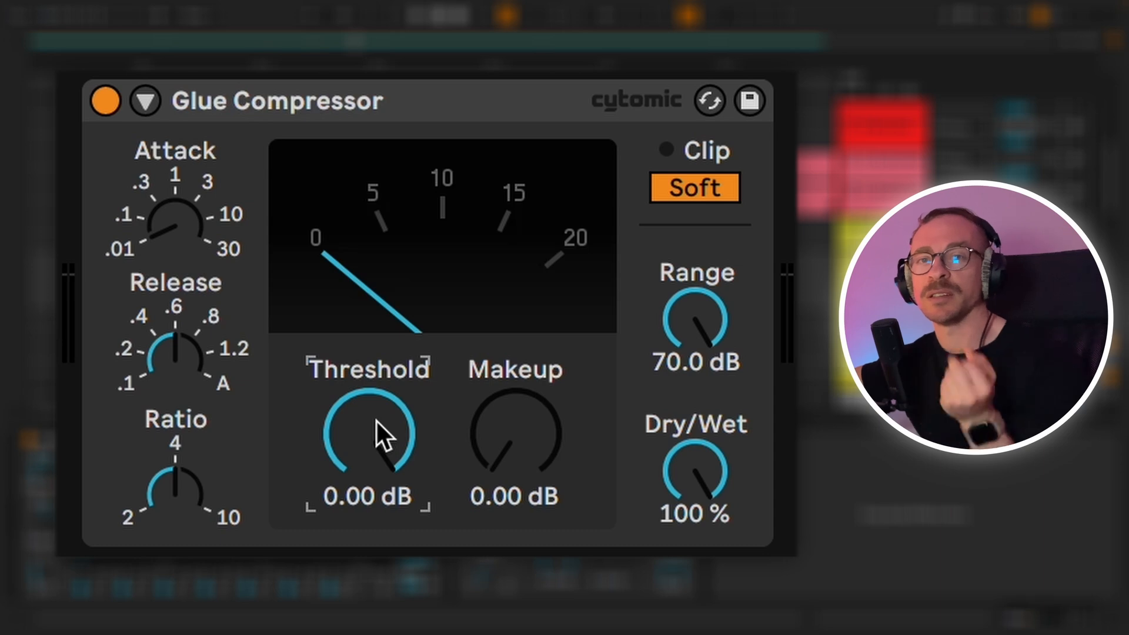
Step: Set the Glue Compressor's release to .2 and lower its threshold to about -23.5 dB
{"action": "left_click_drag", "start_coordinate": [380, 422], "coordinate": [379, 453]}
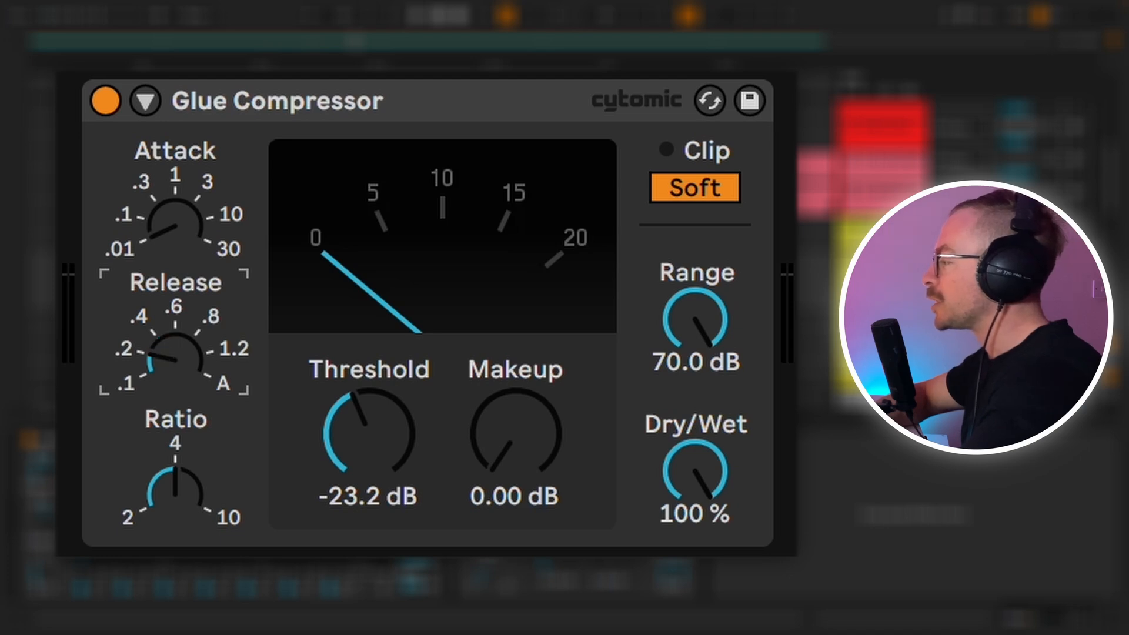
{"action": "left_click", "coordinate": [380, 447]}
{"action": "key", "text": "Delete"}
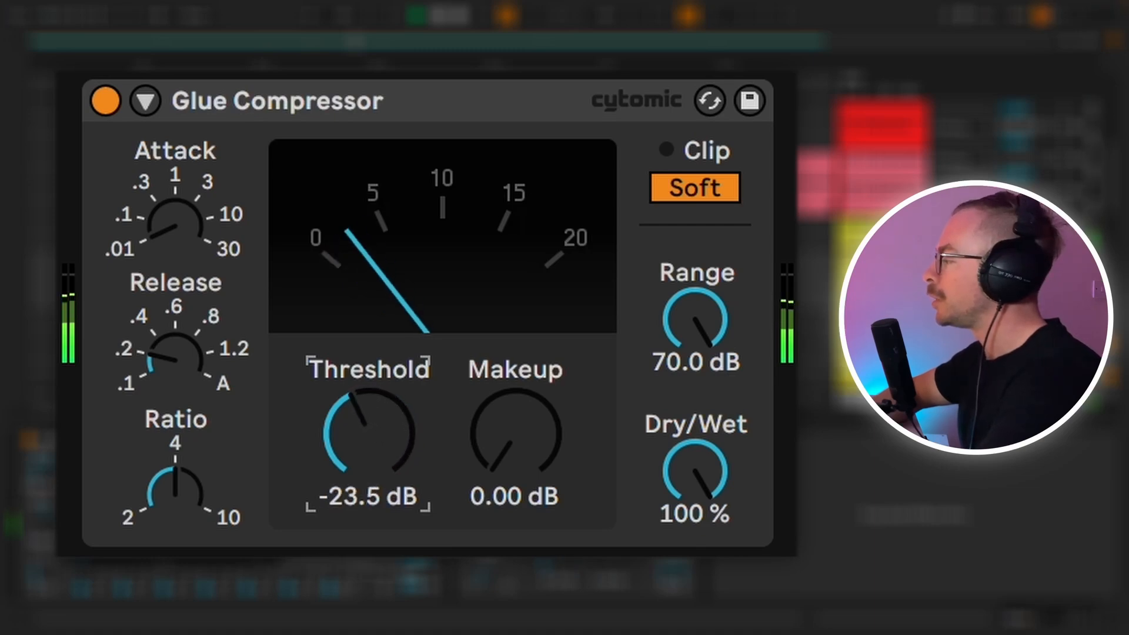
Step: Set the makeup gain to 5 dB and the threshold to -25.4 dB, and compare the hi-hat with the compressor bypassed and active
{"action": "left_click", "coordinate": [501, 437]}
{"action": "type", "text": "5"}
{"action": "key", "text": "Return"}
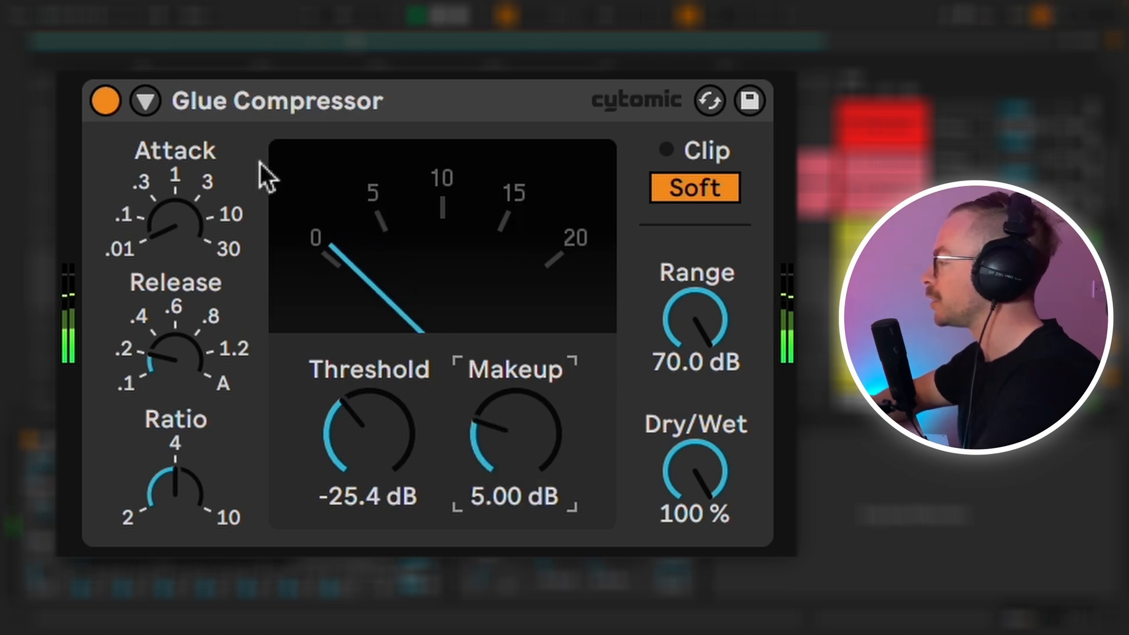
{"action": "left_click", "coordinate": [106, 102]}
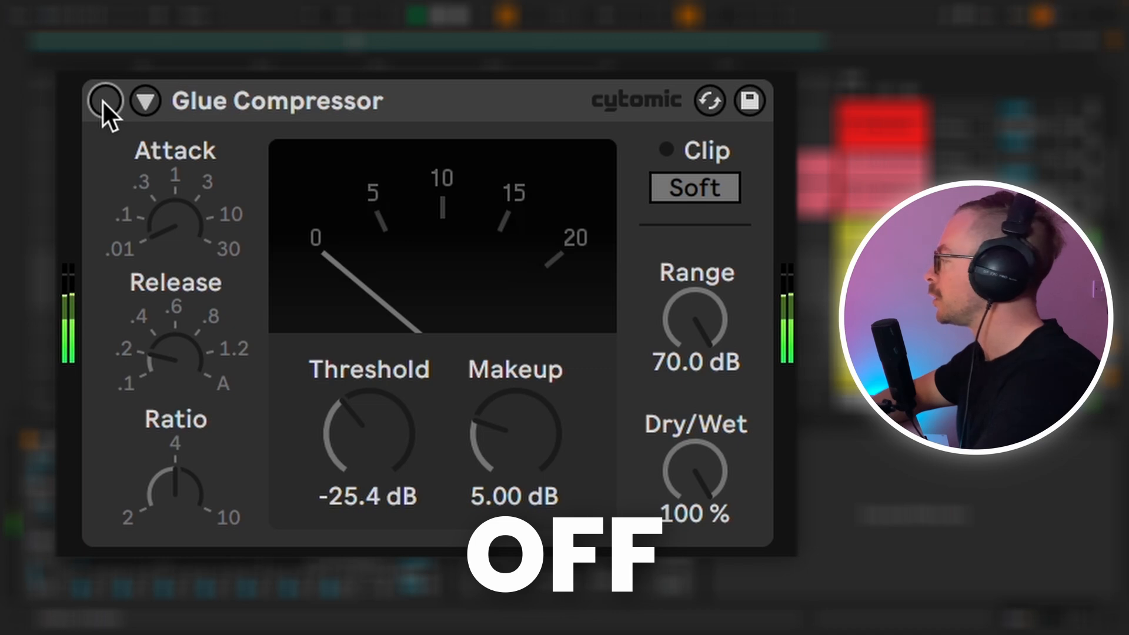
{"action": "left_click", "coordinate": [103, 101]}
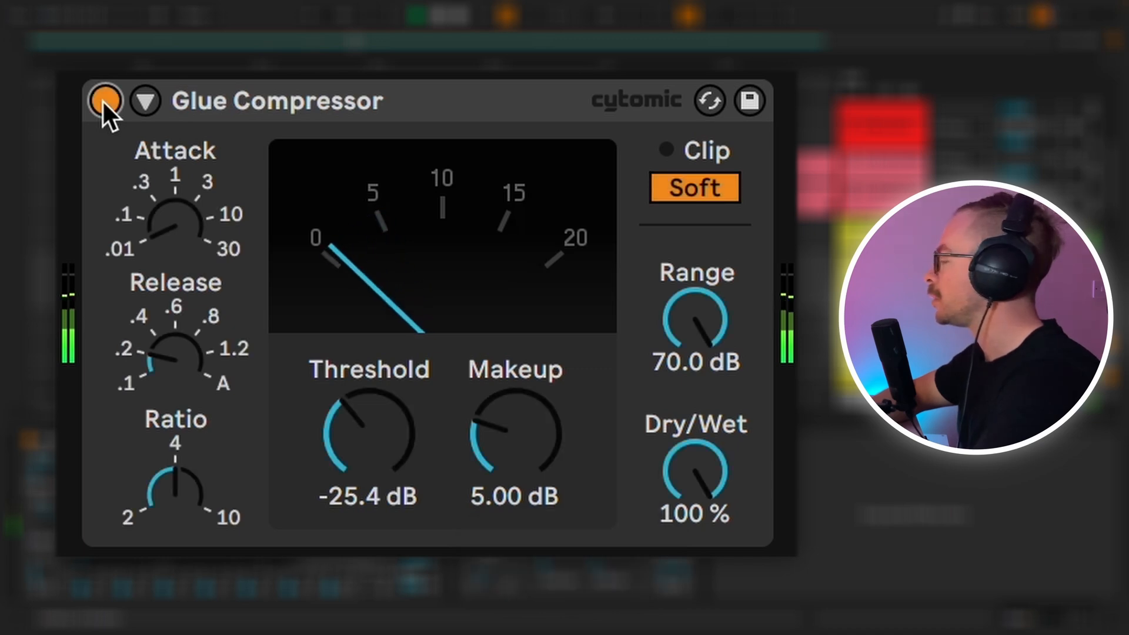
Step: Set the release to .6 and the threshold to about -28.3 dB, comparing the hi-hat with the compressor bypassed
{"action": "left_click", "coordinate": [160, 228]}
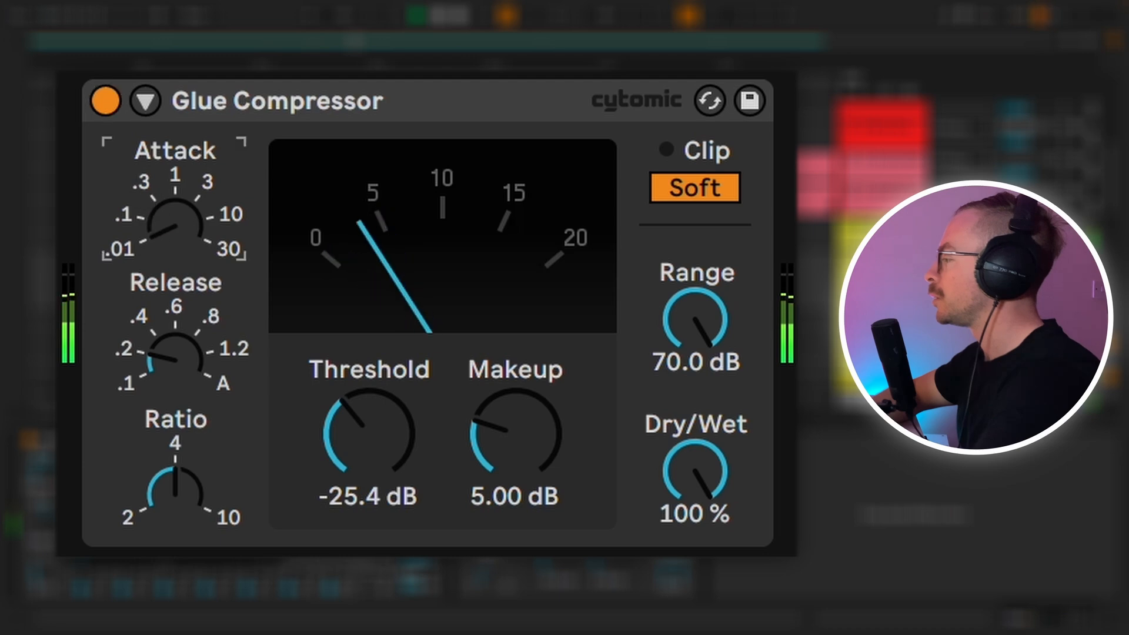
{"action": "left_click_drag", "start_coordinate": [175, 355], "coordinate": [175, 318]}
{"action": "left_click", "coordinate": [106, 103]}
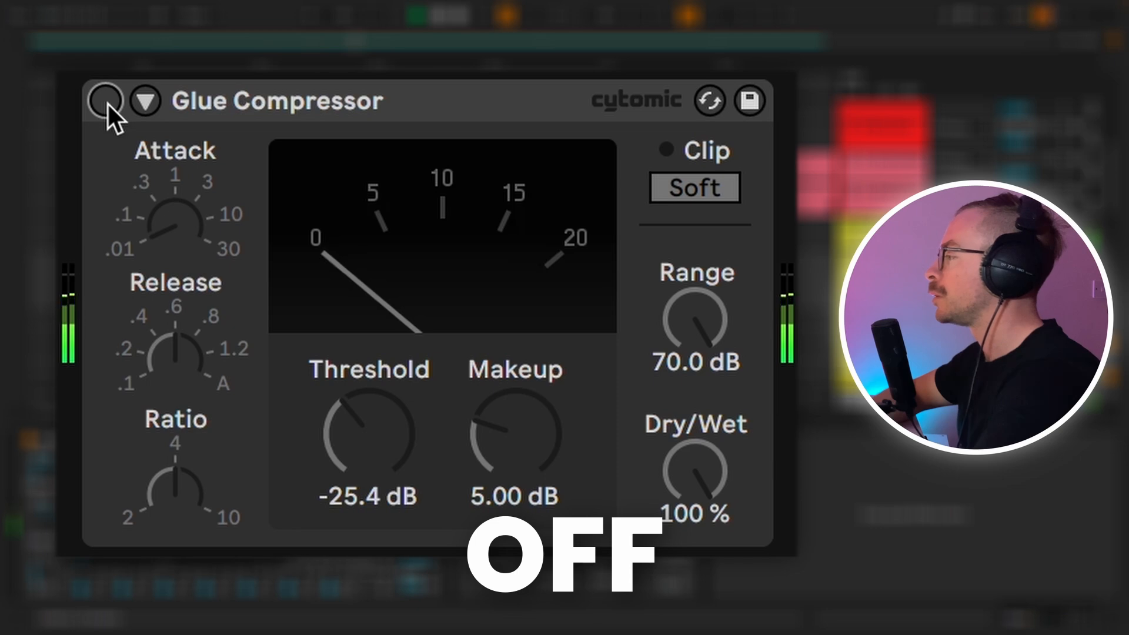
{"action": "left_click", "coordinate": [107, 102]}
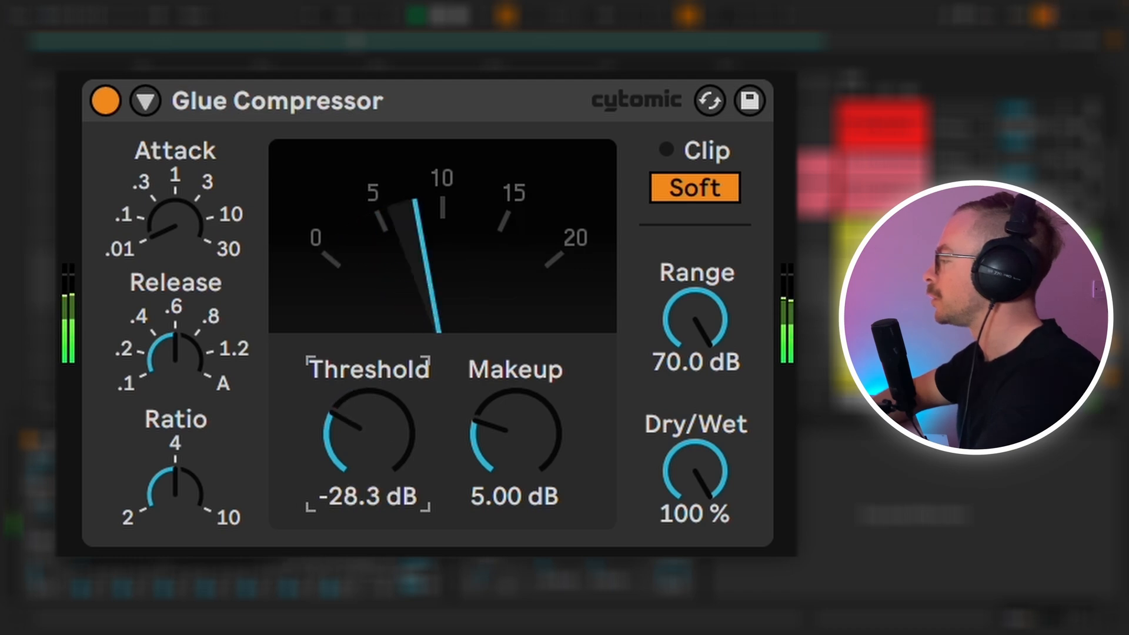
Step: Set the Glue Compressor's makeup gain to 7 dB
{"action": "left_click", "coordinate": [523, 435]}
{"action": "type", "text": "7"}
{"action": "key", "text": "Return"}
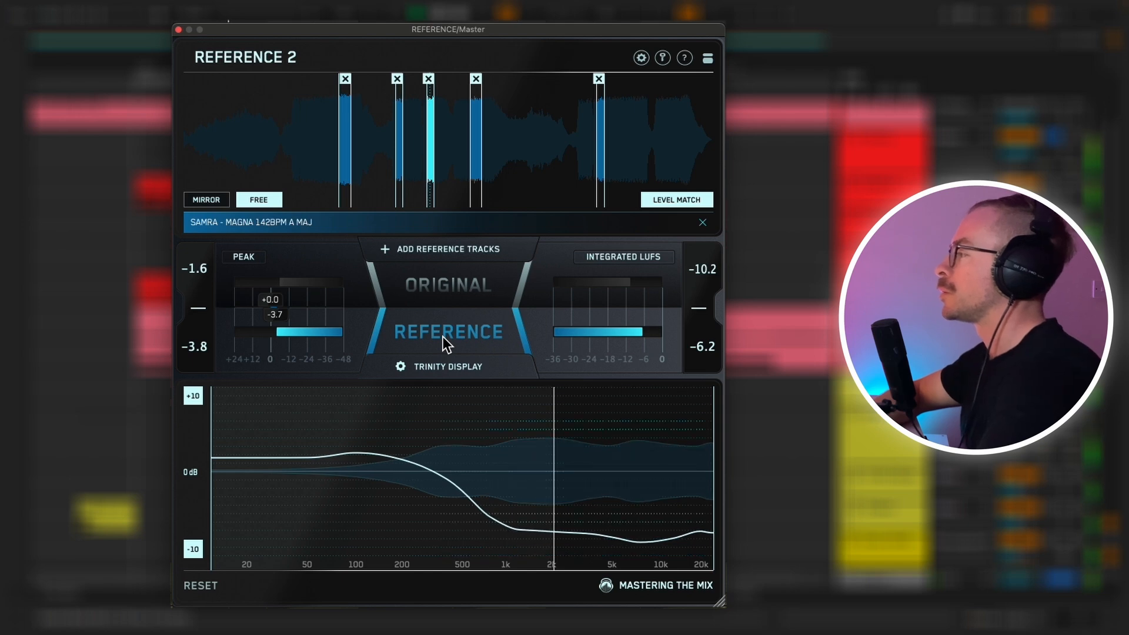
Step: Switch REFERENCE 2 on the master to the reference track to compare it with the mix
{"action": "left_click", "coordinate": [443, 336]}
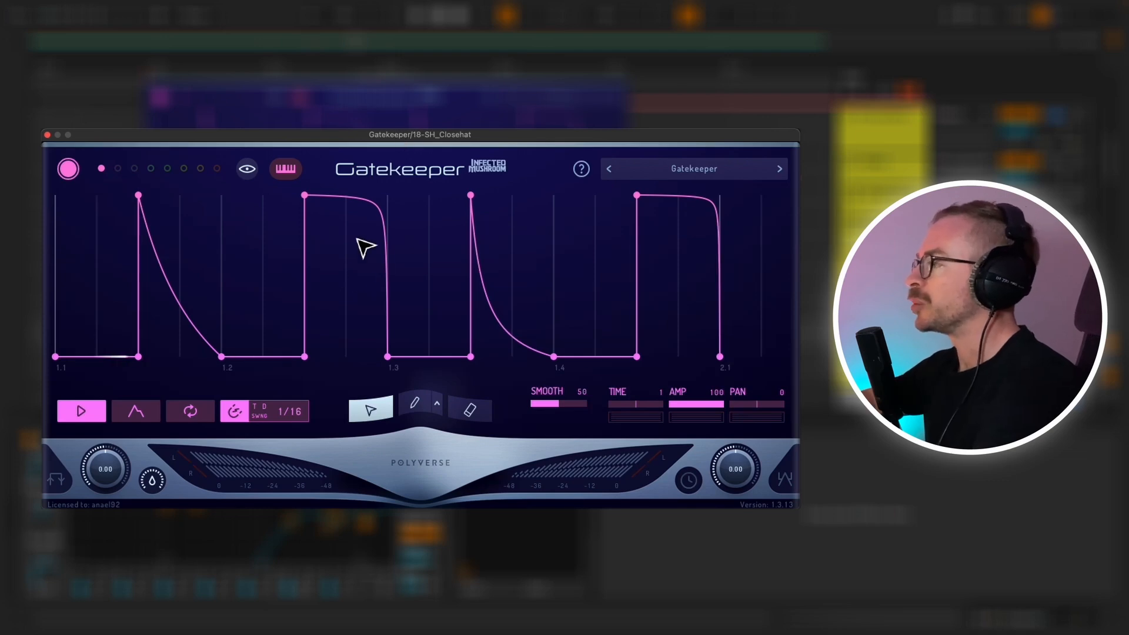
Step: Load the Pre Duck preset from the Ducking category into Gatekeeper on the closed hi-hat
{"action": "left_click", "coordinate": [684, 172]}
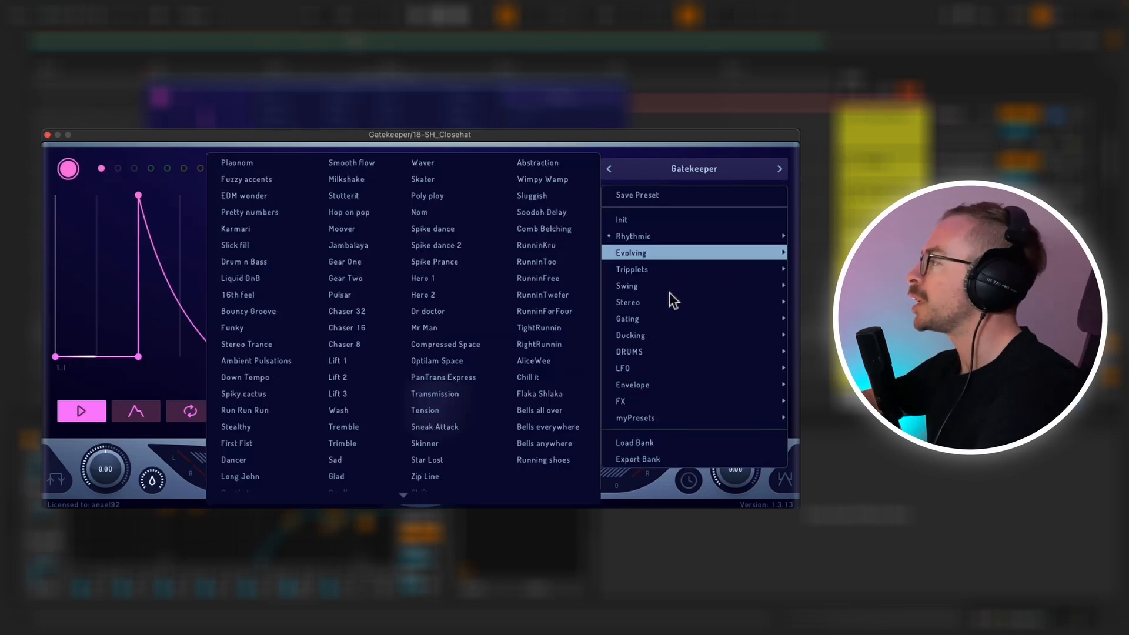
{"action": "mouse_move", "coordinate": [652, 336]}
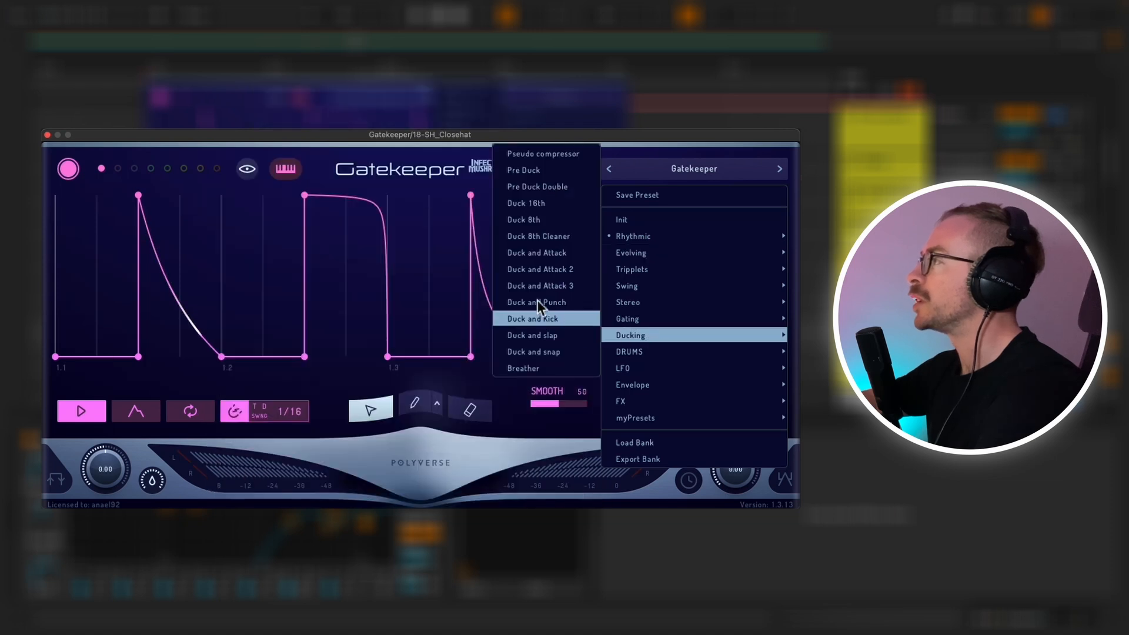
{"action": "left_click", "coordinate": [528, 174]}
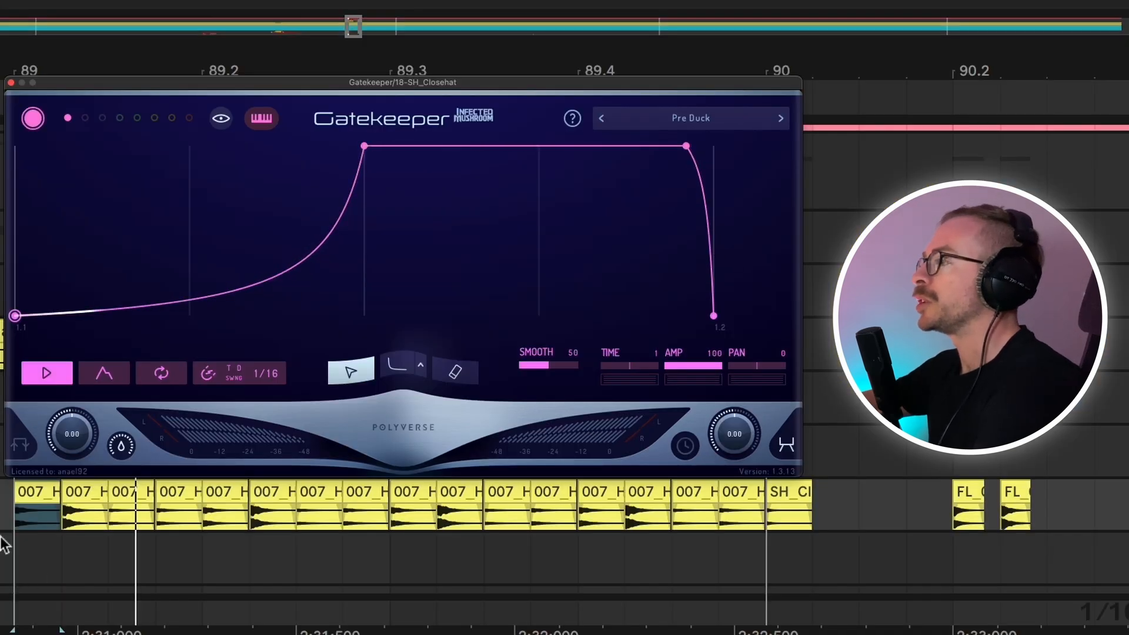
Step: Mark the first three, the first two and finally only the first hi-hat clip from bar 89 to examine the ducking length
{"action": "left_click_drag", "start_coordinate": [22, 527], "coordinate": [180, 518]}
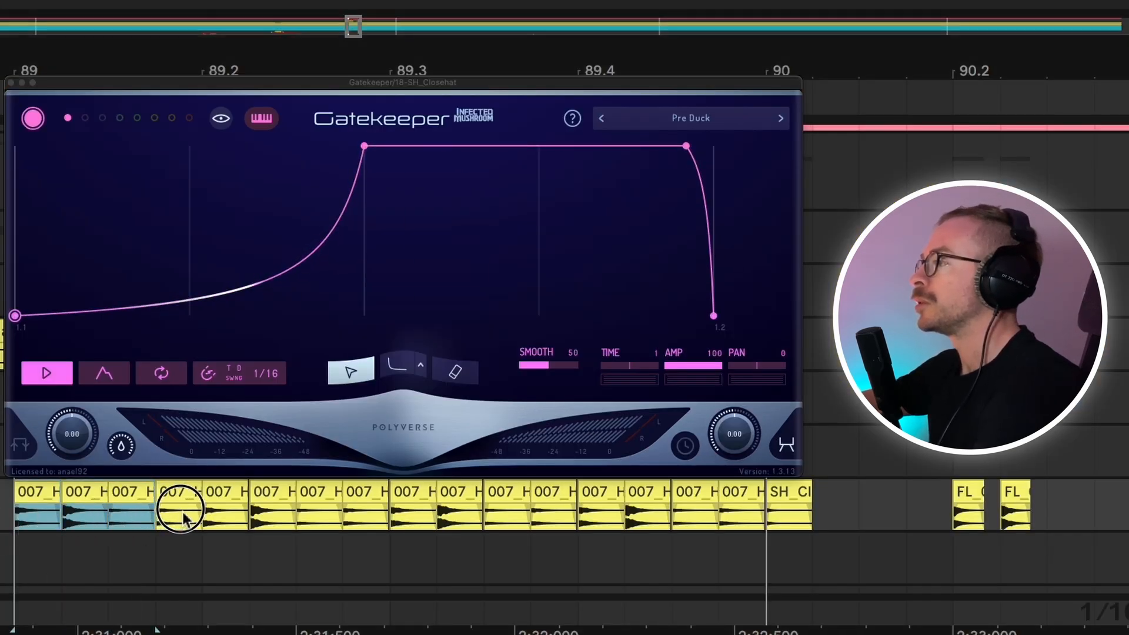
{"action": "left_click_drag", "start_coordinate": [18, 523], "coordinate": [104, 520]}
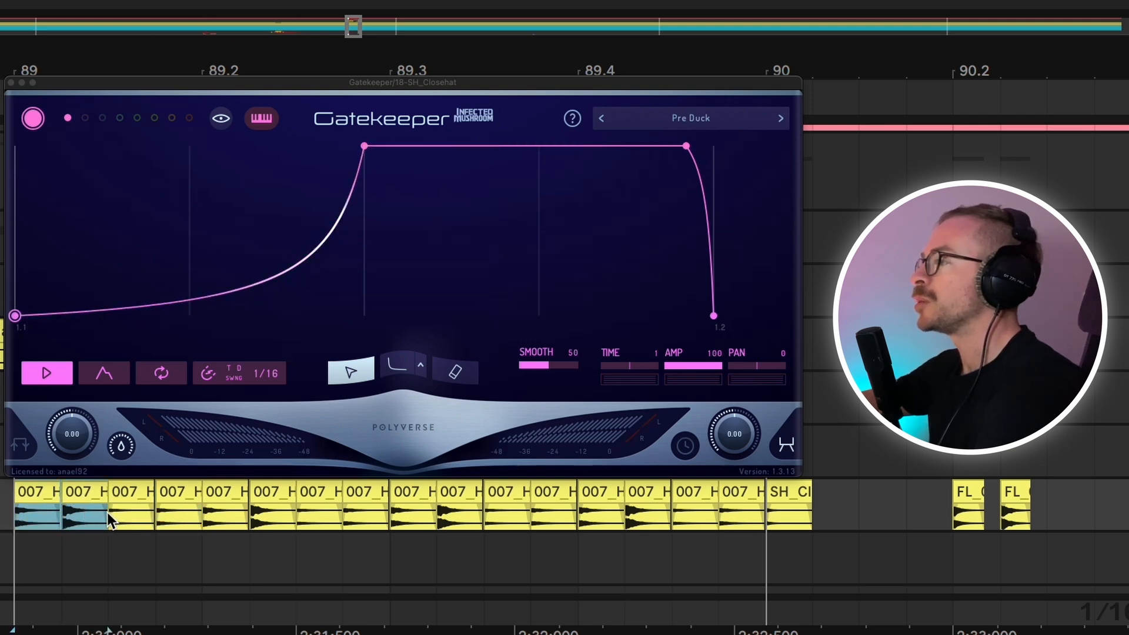
{"action": "left_click", "coordinate": [44, 521]}
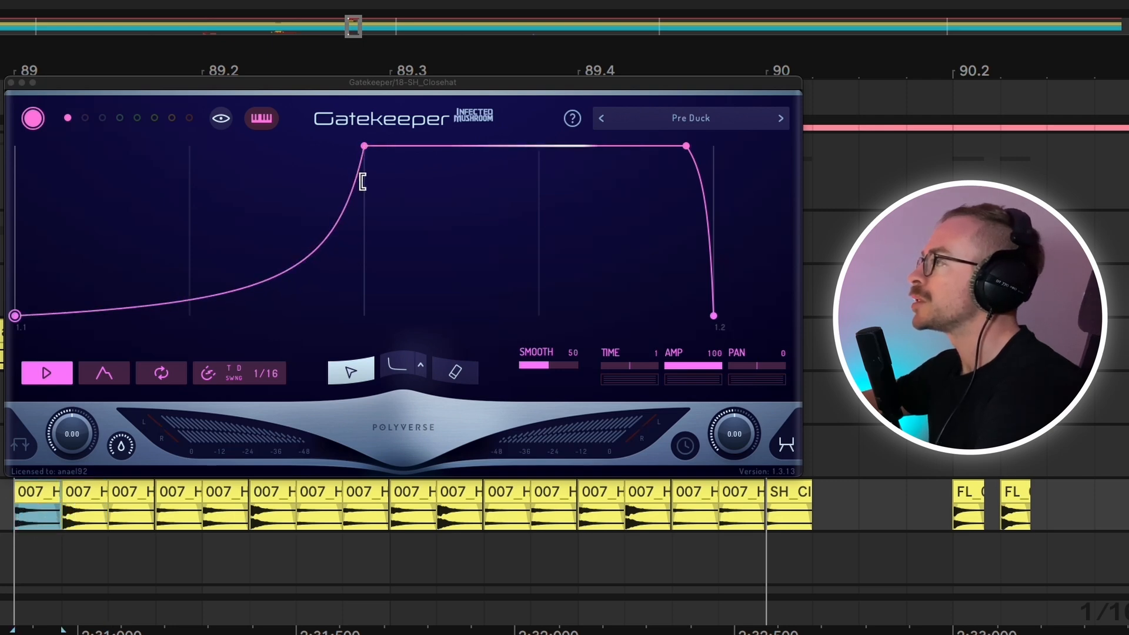
Step: Shorten Gatekeeper's ducking curve so it peaks at the first grid division, and raise its start point about a third of the height
{"action": "left_click_drag", "start_coordinate": [368, 151], "coordinate": [198, 153]}
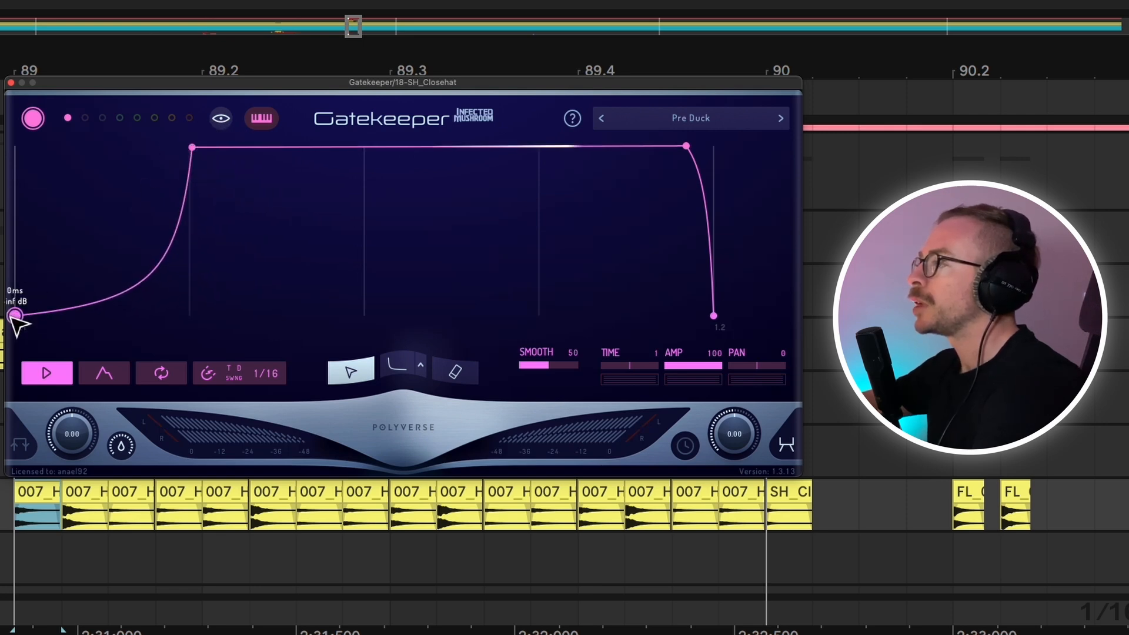
{"action": "left_click_drag", "start_coordinate": [16, 316], "coordinate": [16, 257]}
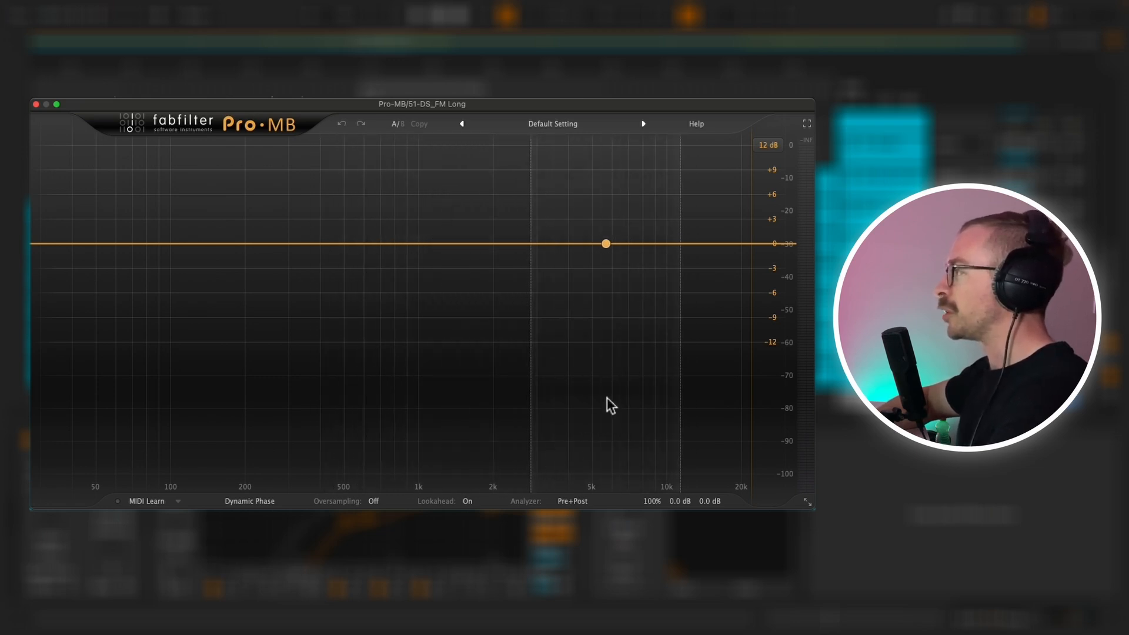
Step: Create a Pro-MB compression band on the FM Long track spanning about 1 kHz to 10 kHz
{"action": "left_click_drag", "start_coordinate": [604, 394], "coordinate": [540, 322]}
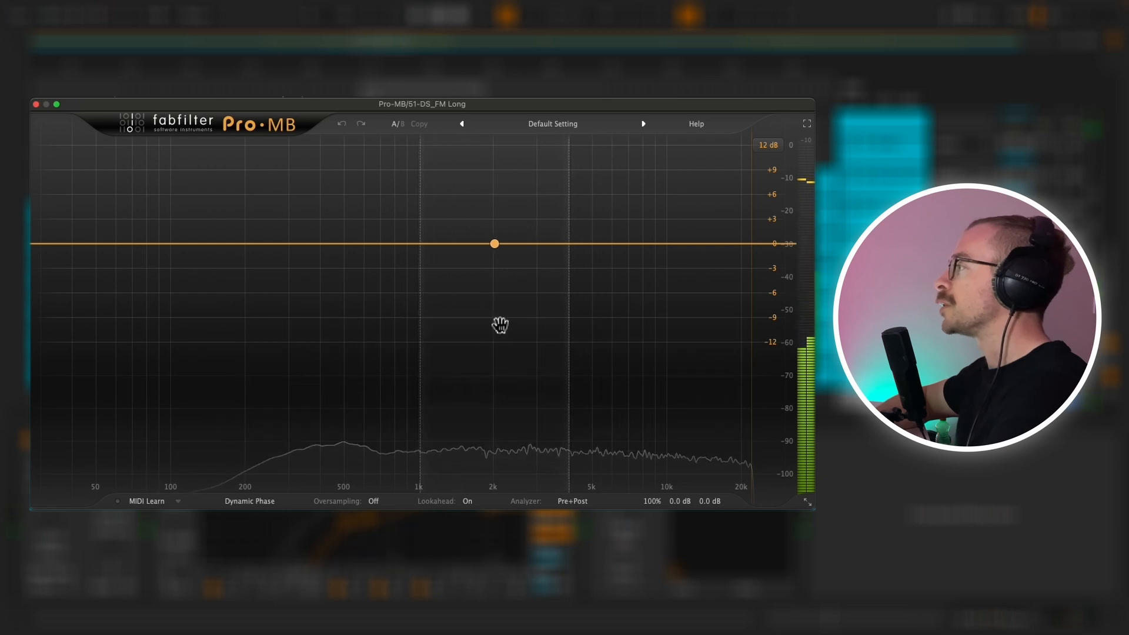
{"action": "left_click", "coordinate": [496, 325]}
{"action": "left_click_drag", "start_coordinate": [569, 292], "coordinate": [670, 300]}
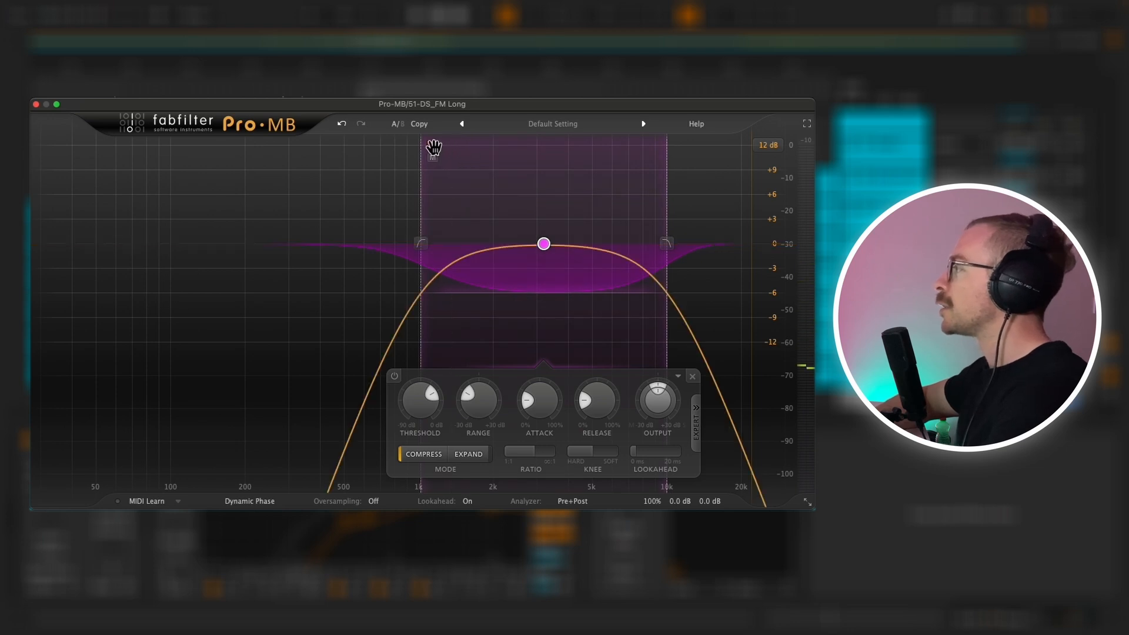
Step: Start playback with the band soloed and set its crossovers to about 2 kHz and 14 kHz
{"action": "key", "text": "space"}
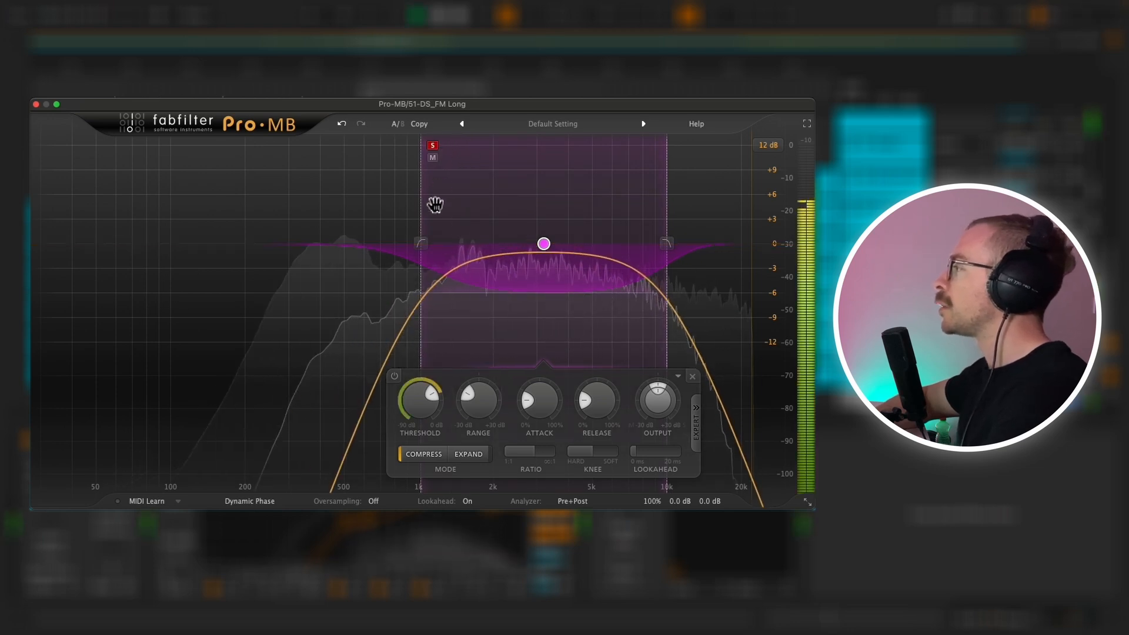
{"action": "left_click_drag", "start_coordinate": [425, 207], "coordinate": [491, 214]}
{"action": "left_click_drag", "start_coordinate": [675, 202], "coordinate": [708, 207]}
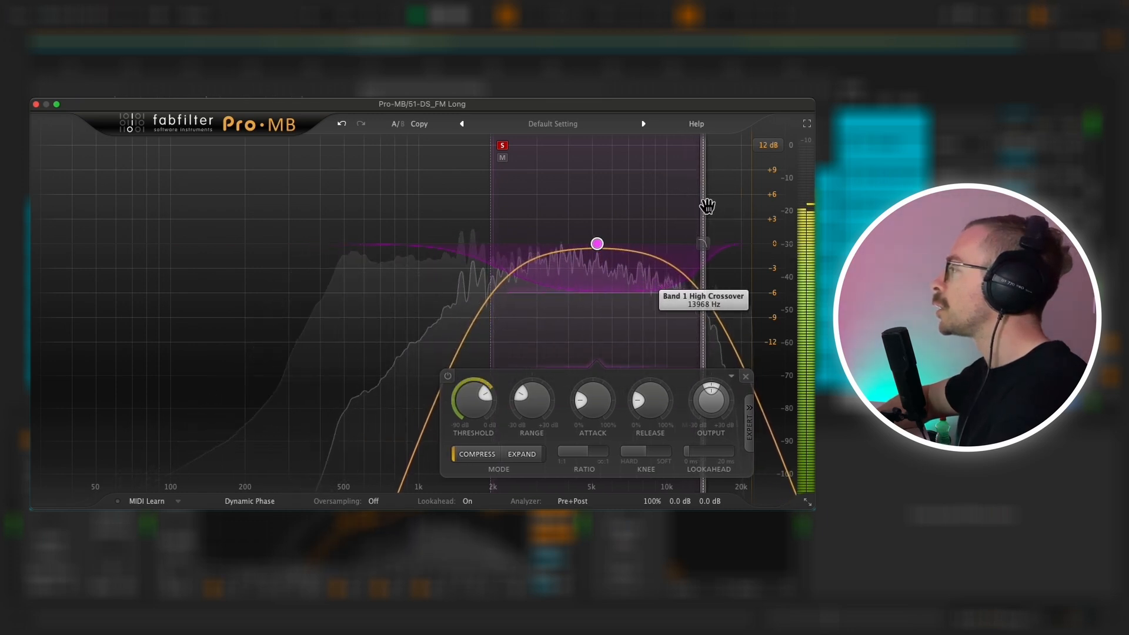
{"action": "left_click", "coordinate": [710, 210]}
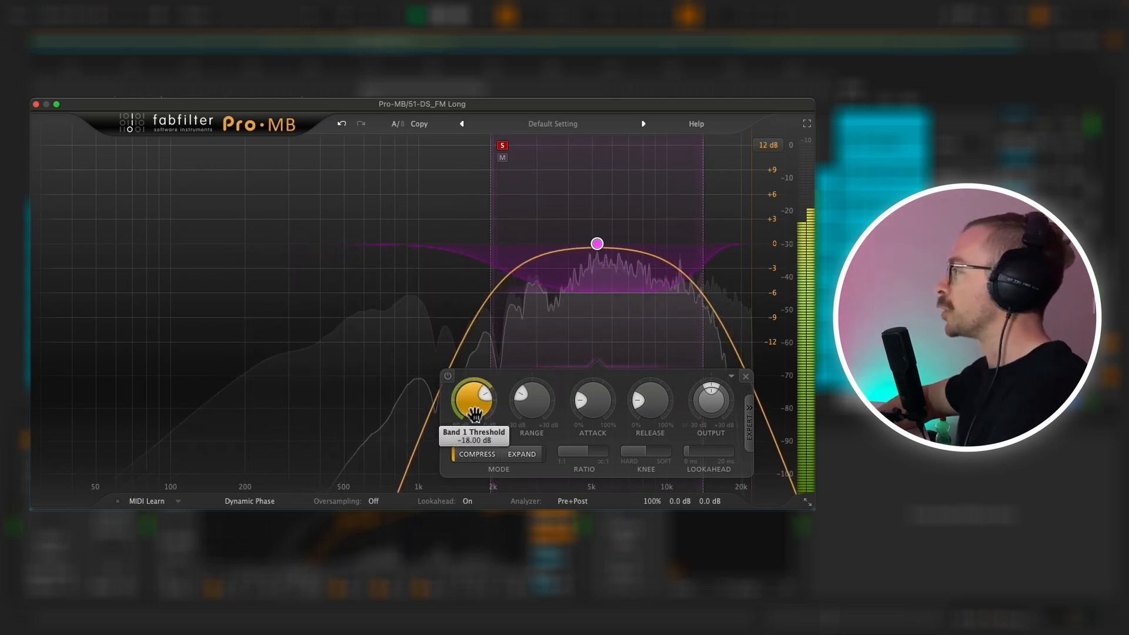
Step: Lower the high band's threshold below -18 dB and turn off its solo
{"action": "left_click_drag", "start_coordinate": [468, 407], "coordinate": [475, 444]}
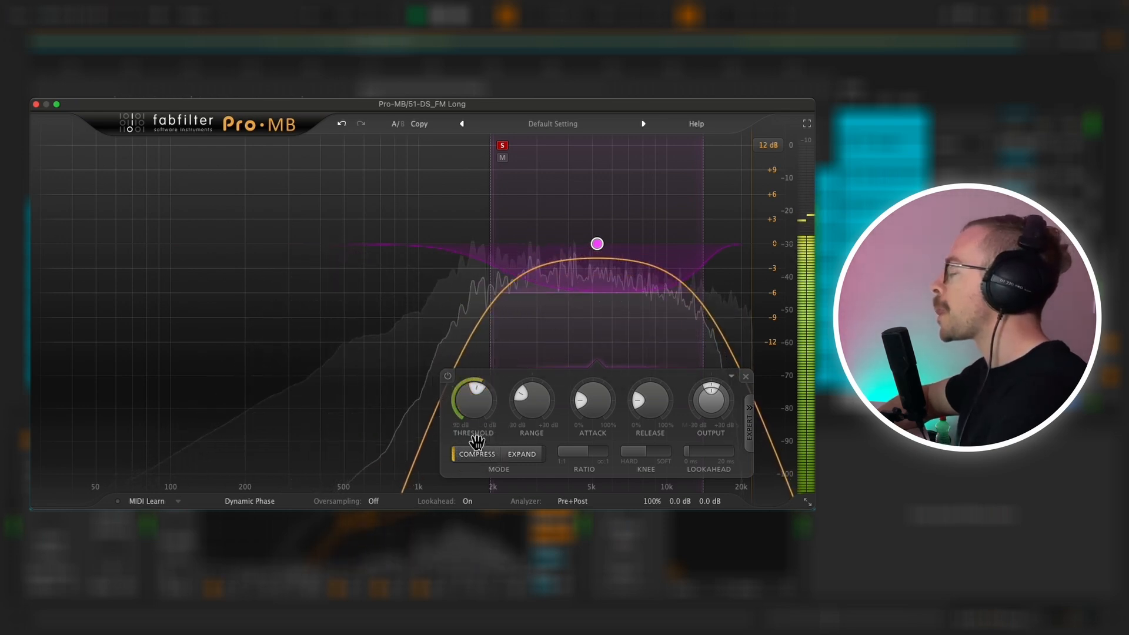
{"action": "left_click", "coordinate": [504, 147]}
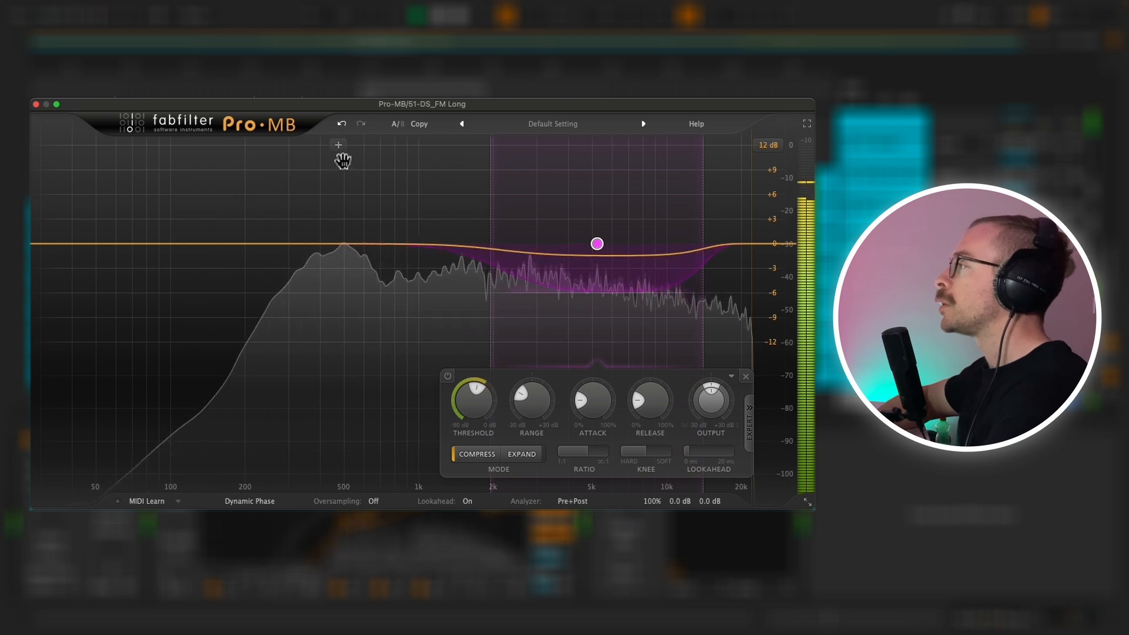
Step: Add a second Pro-MB band in the low mids and, with it soloed, narrow it to about 270–750 Hz
{"action": "left_click", "coordinate": [331, 157]}
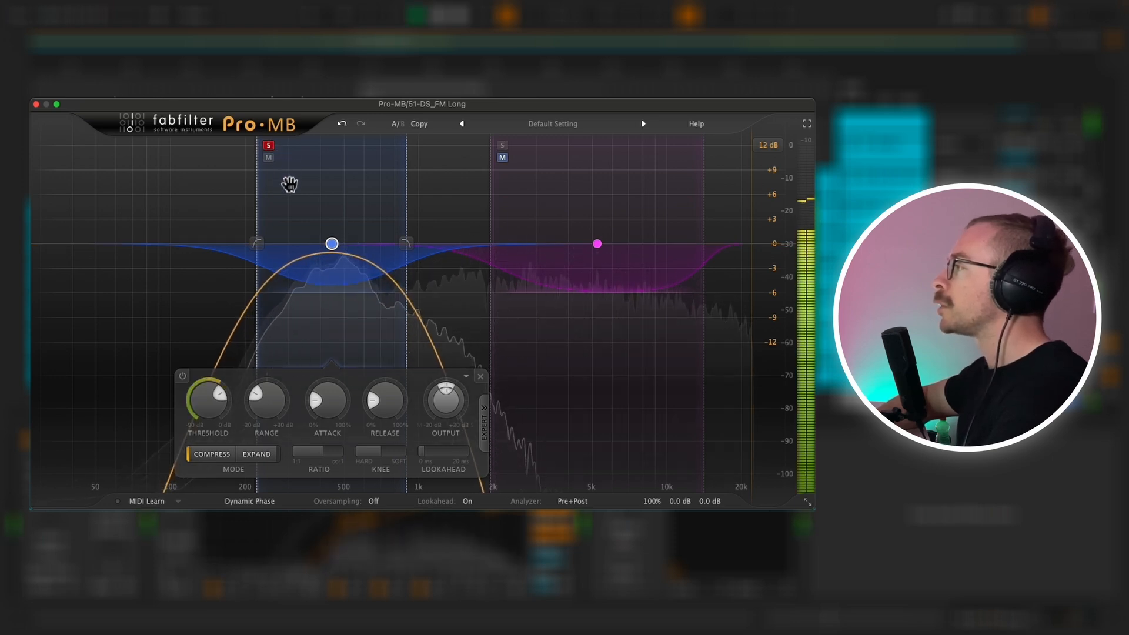
{"action": "left_click_drag", "start_coordinate": [263, 197], "coordinate": [286, 202]}
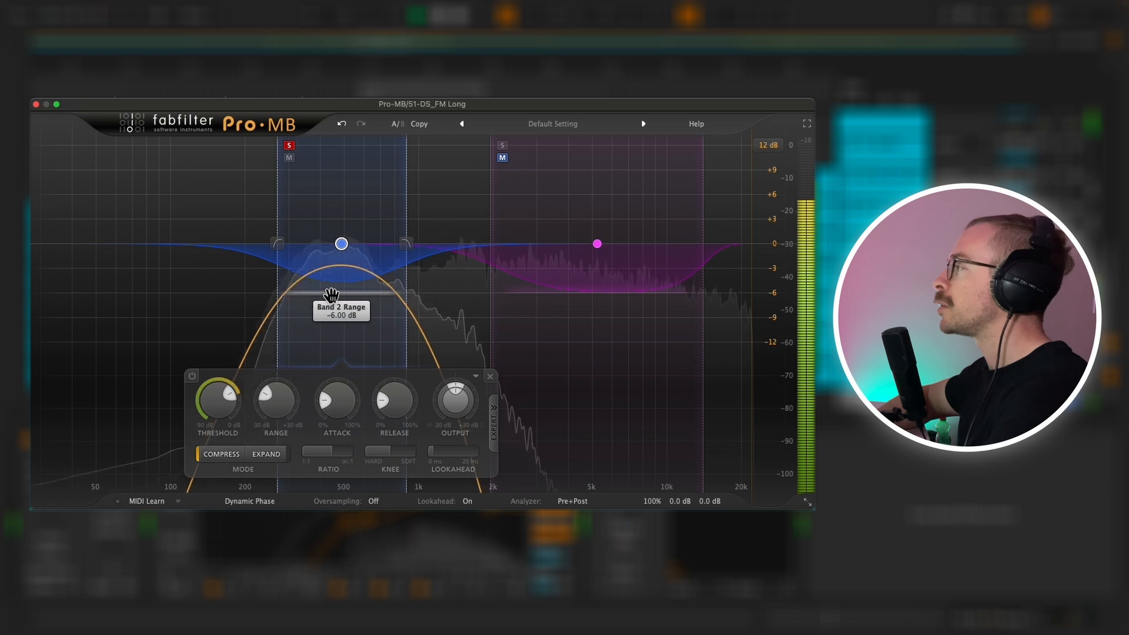
{"action": "left_click_drag", "start_coordinate": [415, 217], "coordinate": [392, 219]}
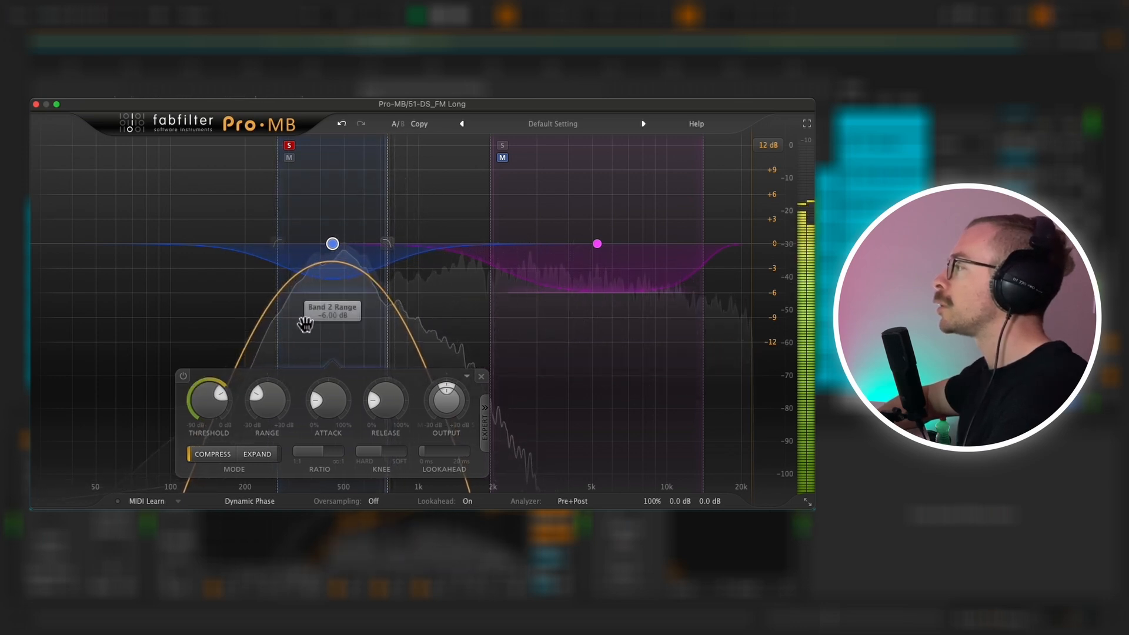
Step: Lower the low-mid band's threshold to about -24 dB and turn off its solo
{"action": "left_click_drag", "start_coordinate": [209, 408], "coordinate": [219, 440]}
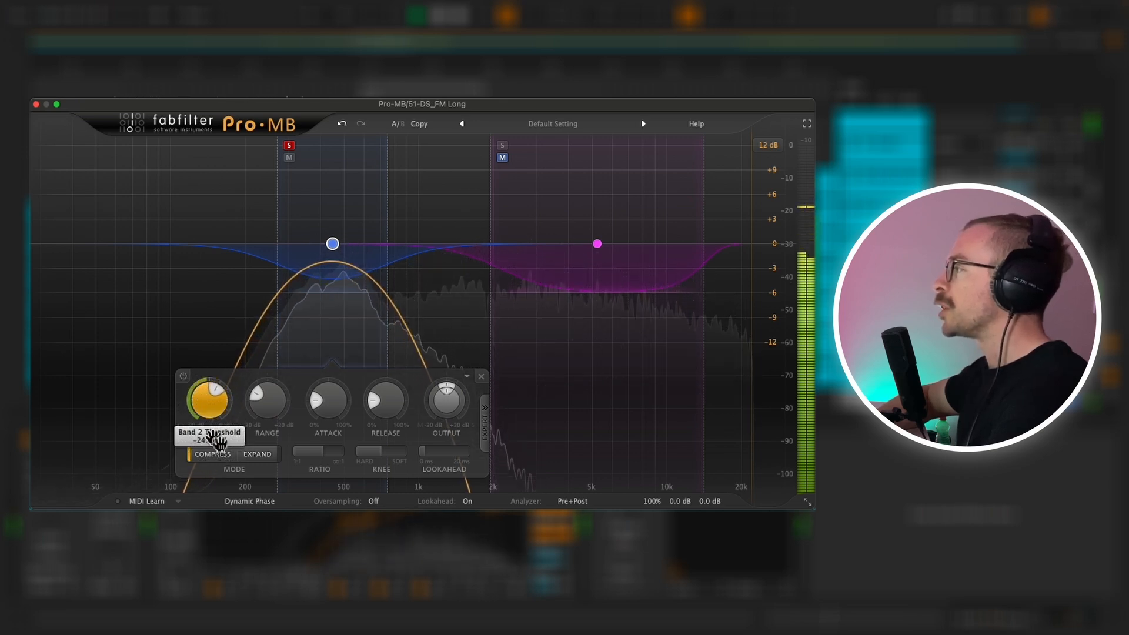
{"action": "left_click", "coordinate": [289, 145]}
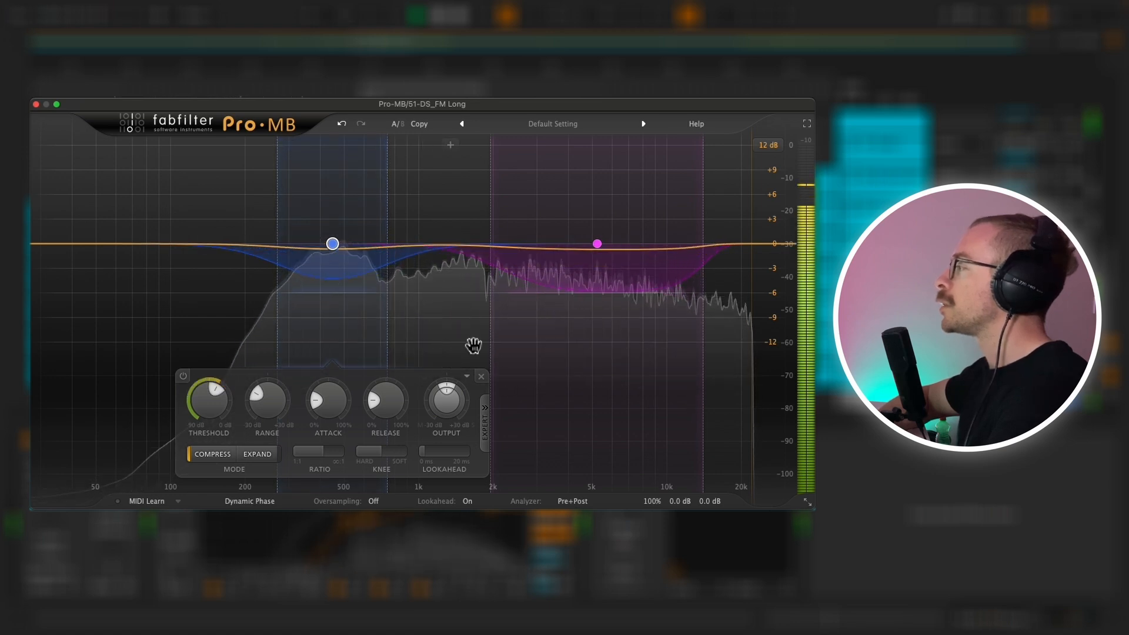
Step: Compare the FM Long sound with Pro-MB bypassed and active
{"action": "mouse_move", "coordinate": [677, 492]}
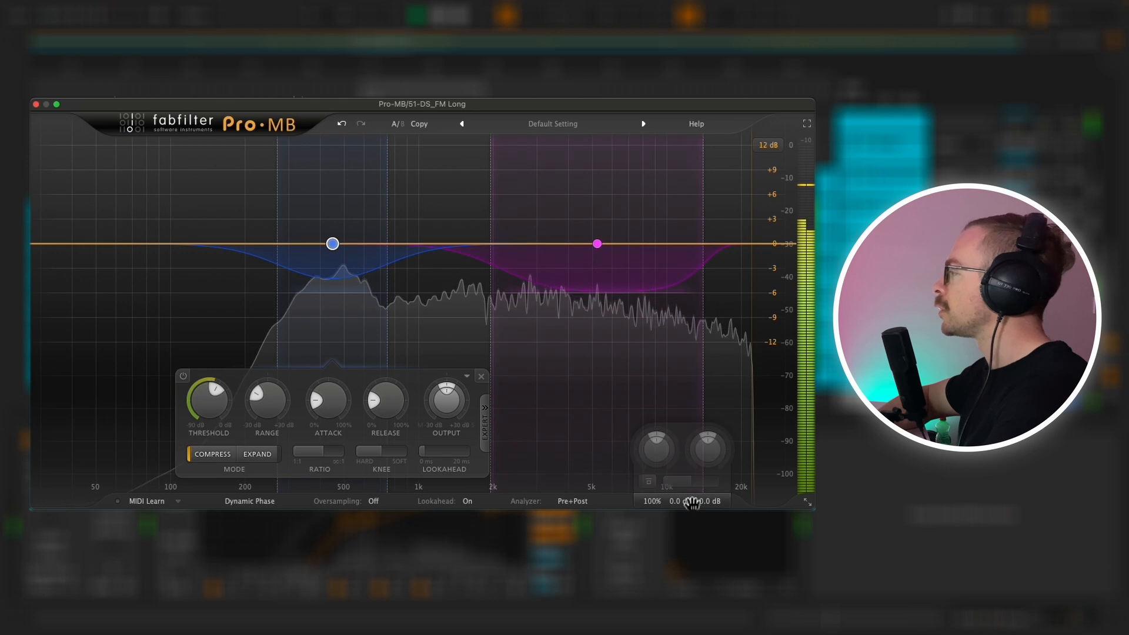
{"action": "left_click", "coordinate": [649, 482]}
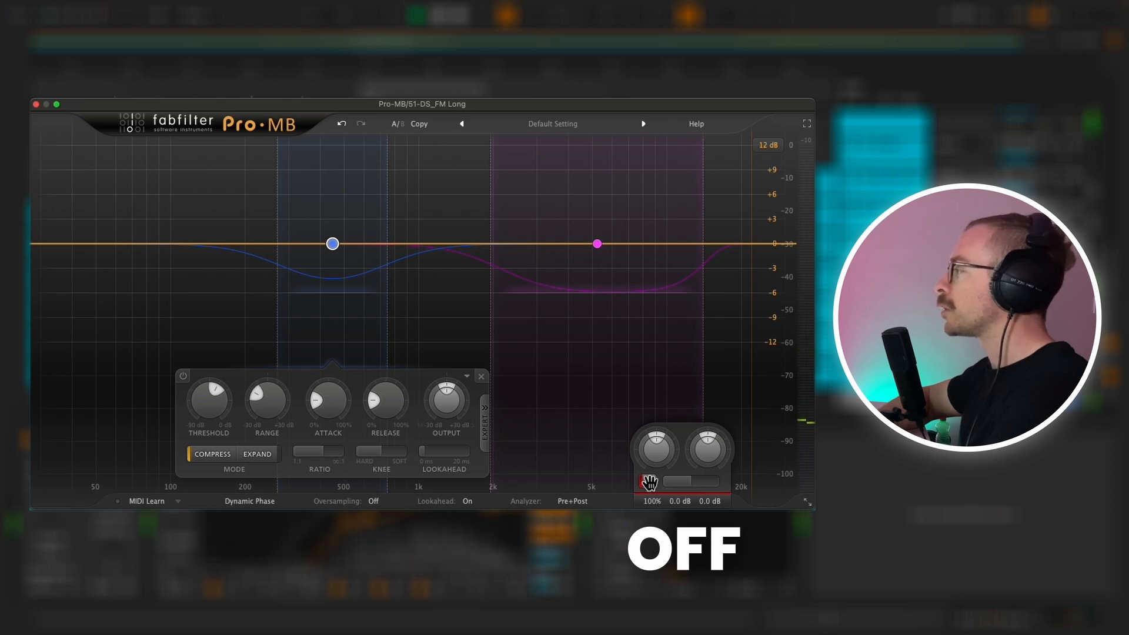
{"action": "left_click", "coordinate": [649, 482]}
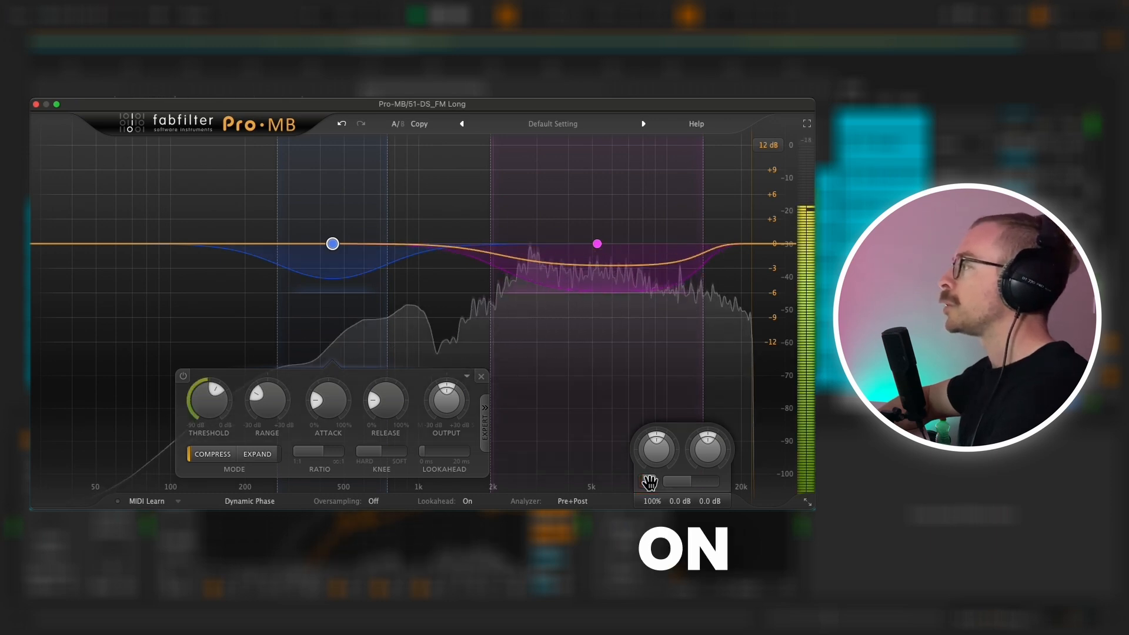
Step: Lower the low-mid band's threshold further, audition the result, and compare it again with Pro-MB bypassed and active
{"action": "key", "text": "space"}
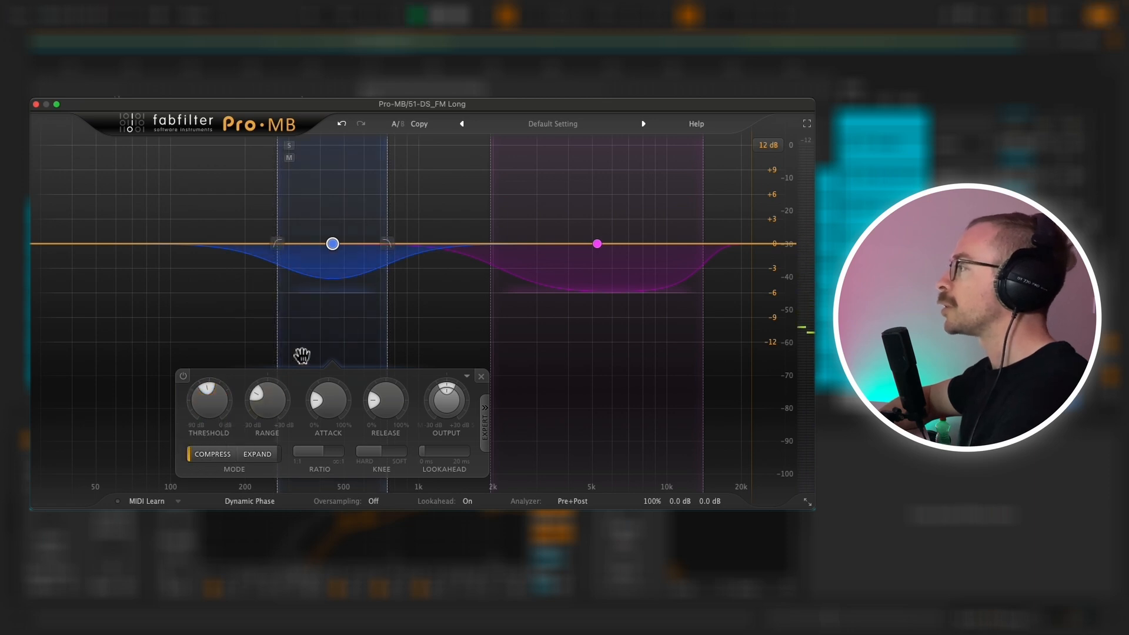
{"action": "key", "text": "space"}
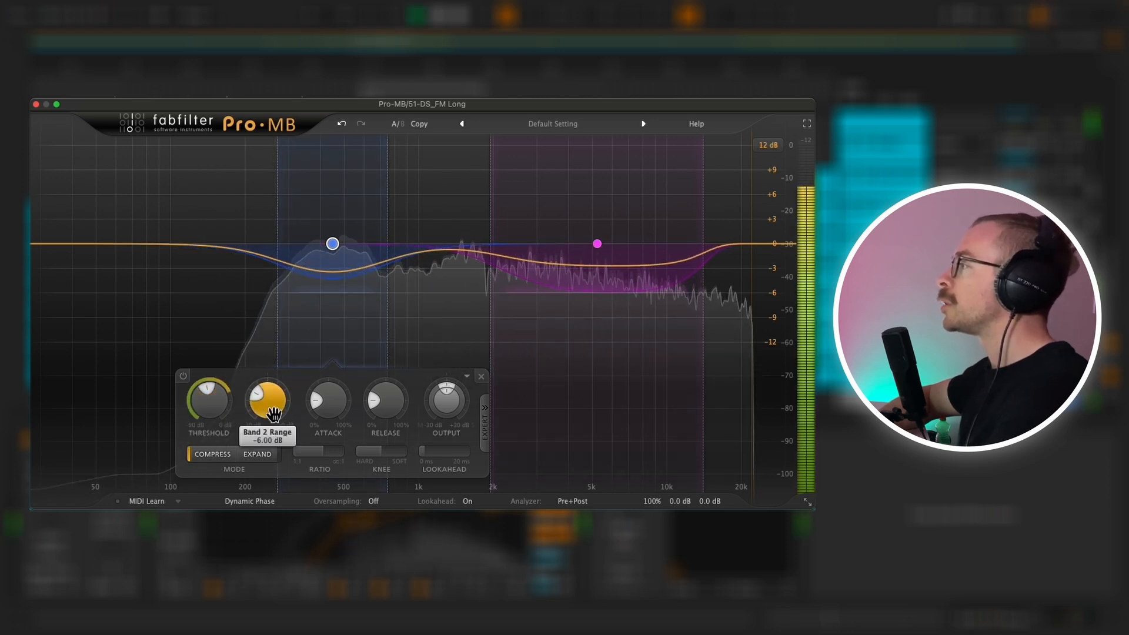
{"action": "key", "text": "space"}
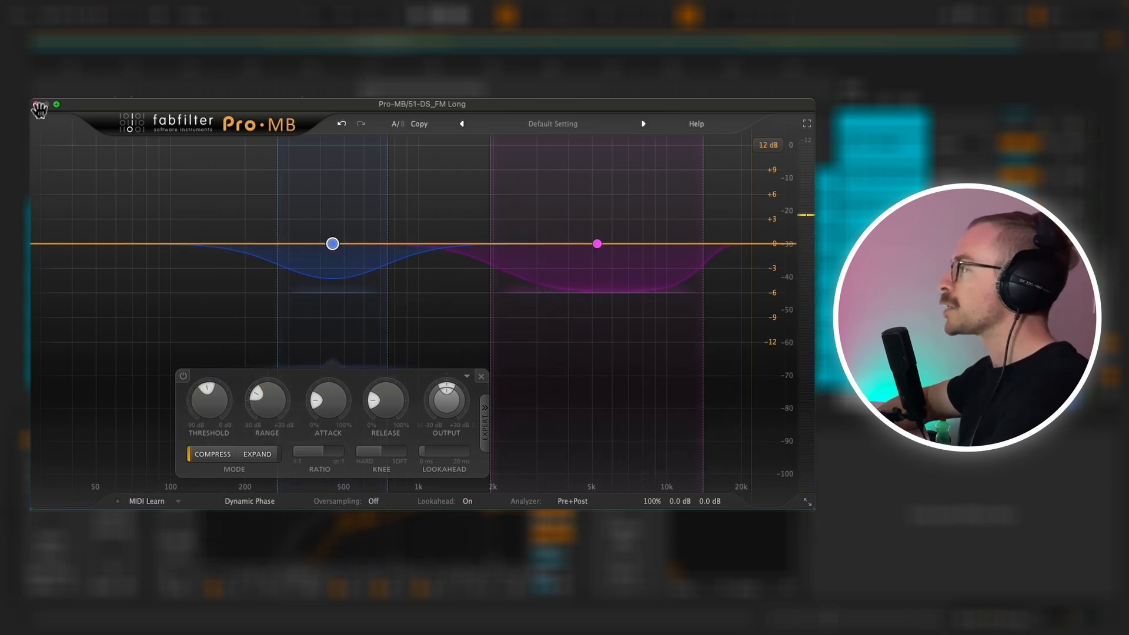
{"action": "left_click", "coordinate": [648, 480]}
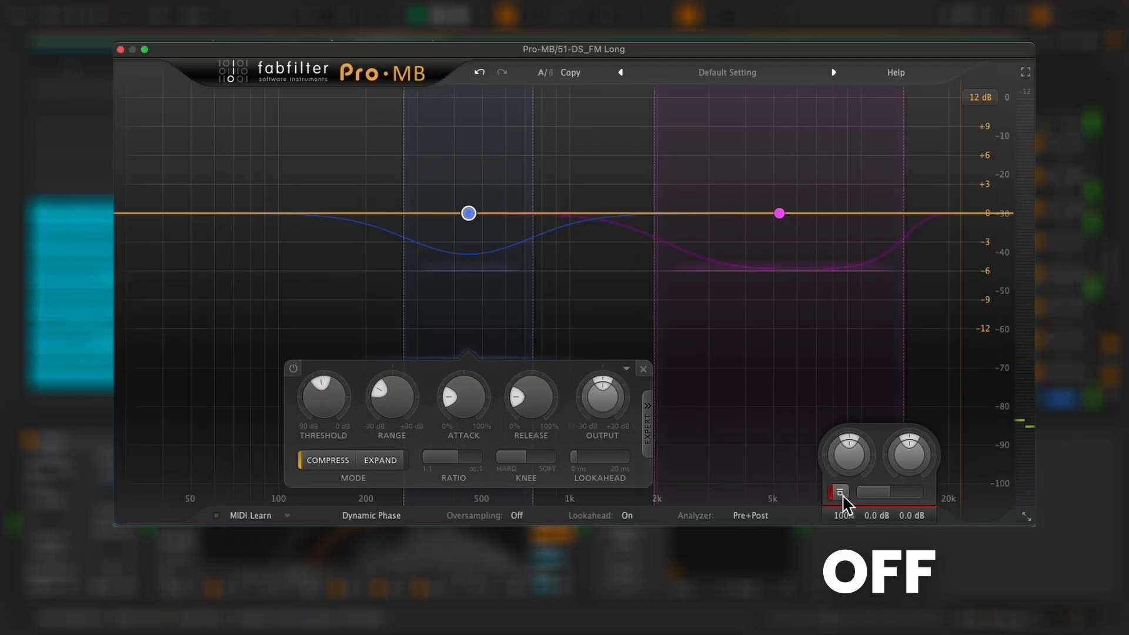
{"action": "left_click", "coordinate": [840, 493]}
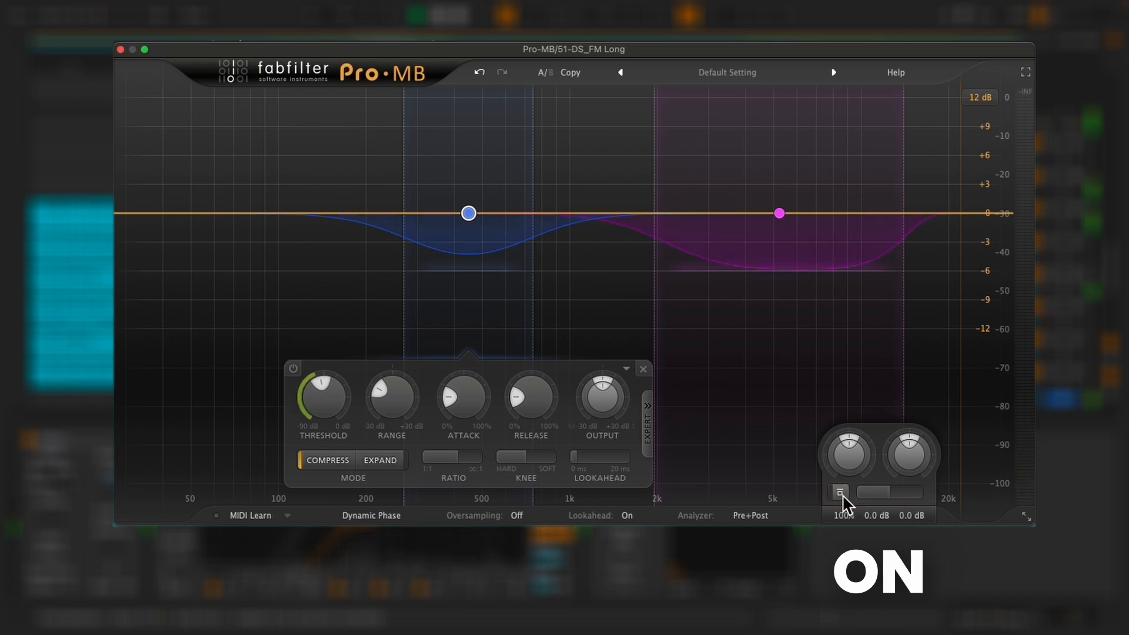